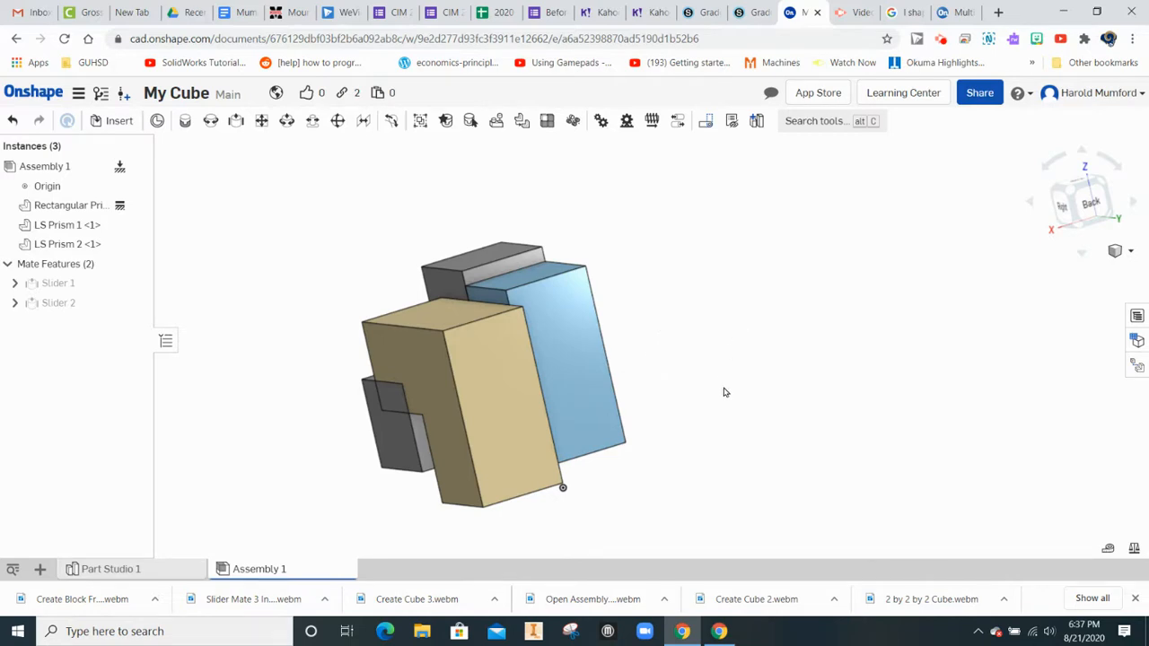
Step: Hide LS Prism 2 and slide LS Prism 1 up against the blue rectangular prism
right_drag(756, 400, 845, 403)
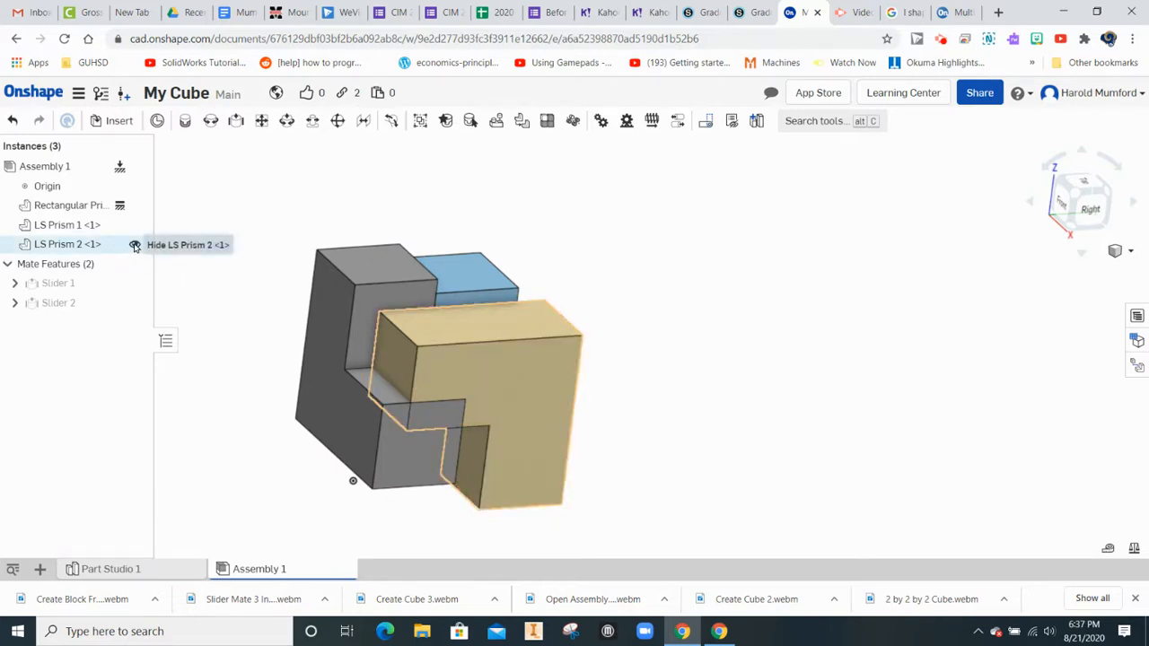
click(134, 245)
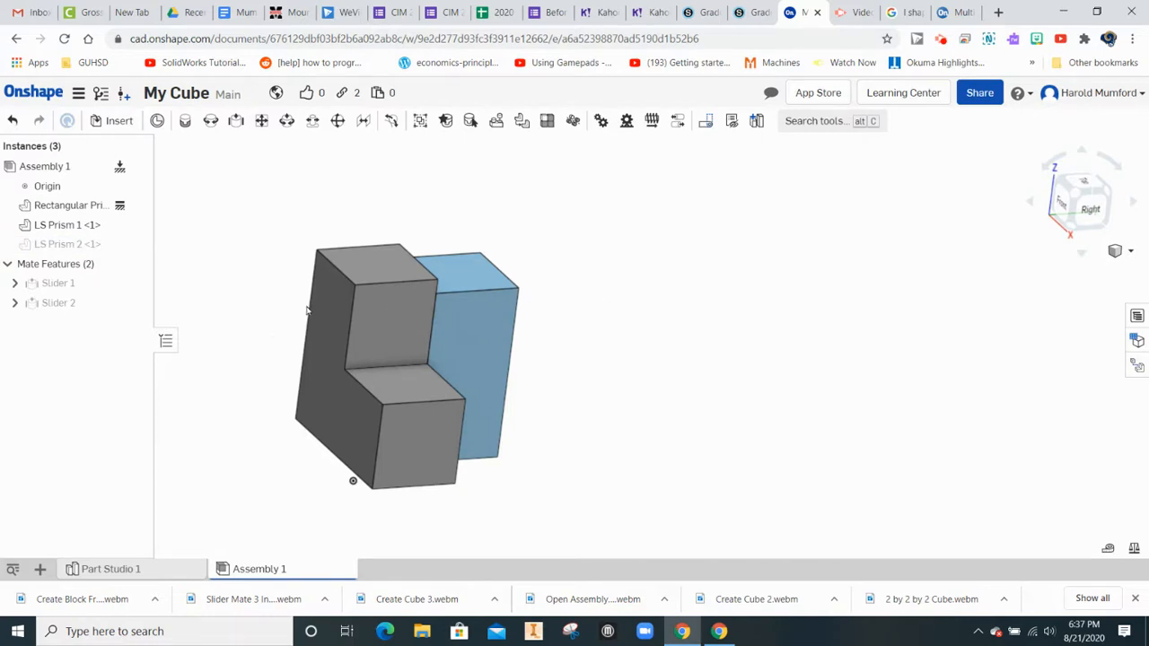
click(358, 317)
drag(358, 319, 423, 320)
right_drag(778, 362, 704, 356)
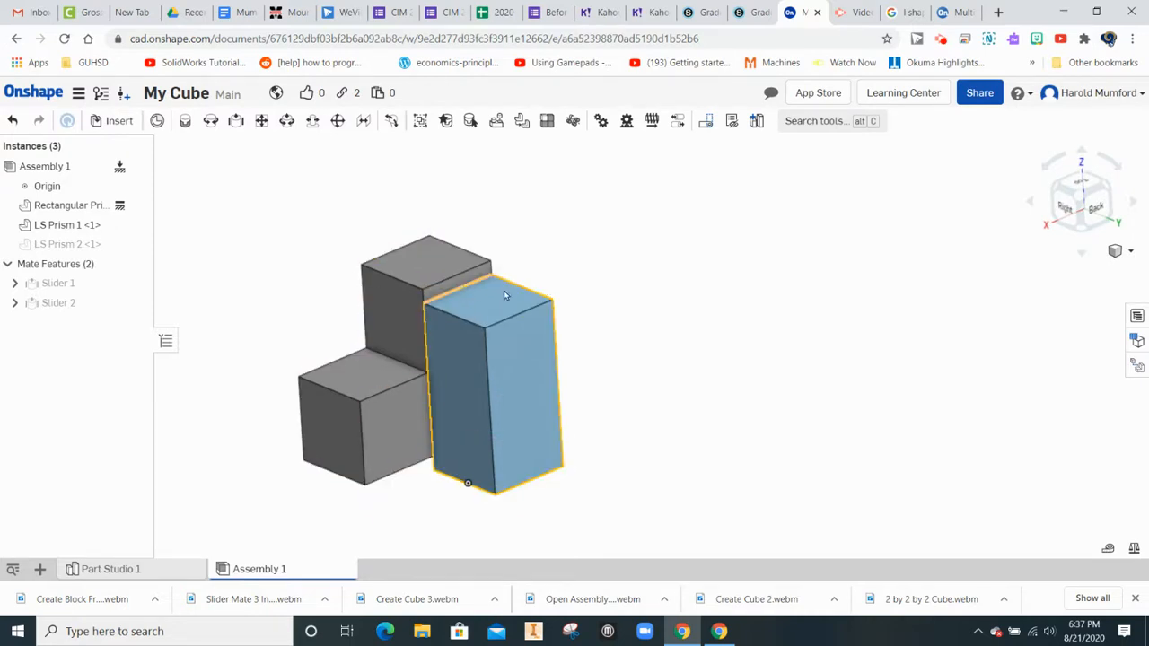
Step: Measure the distance between the top edge of LS Prism 1 and the adjacent top edge of the rectangular prism
click(1111, 552)
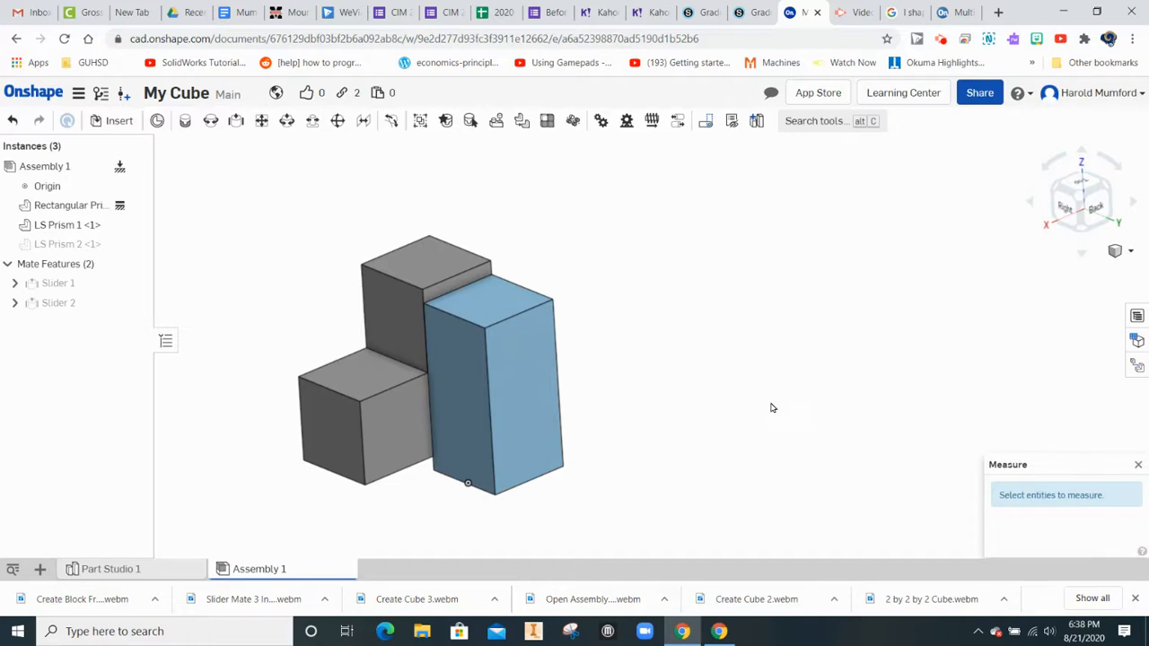
scroll(462, 272, down, 2)
scroll(458, 279, up, 6)
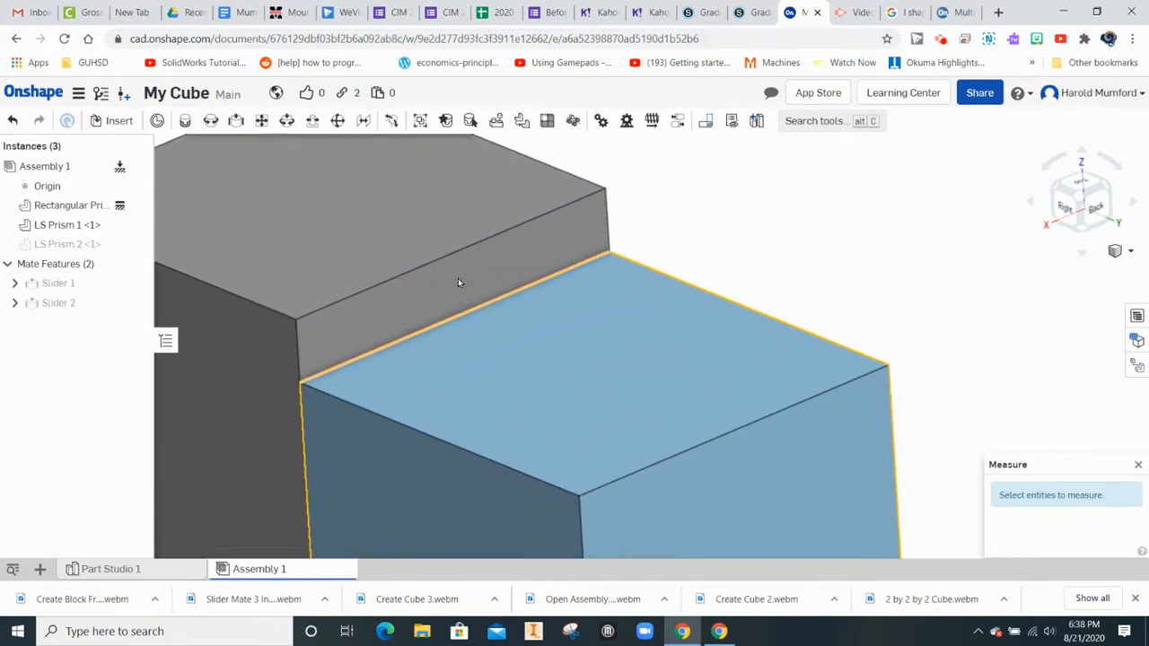
click(451, 259)
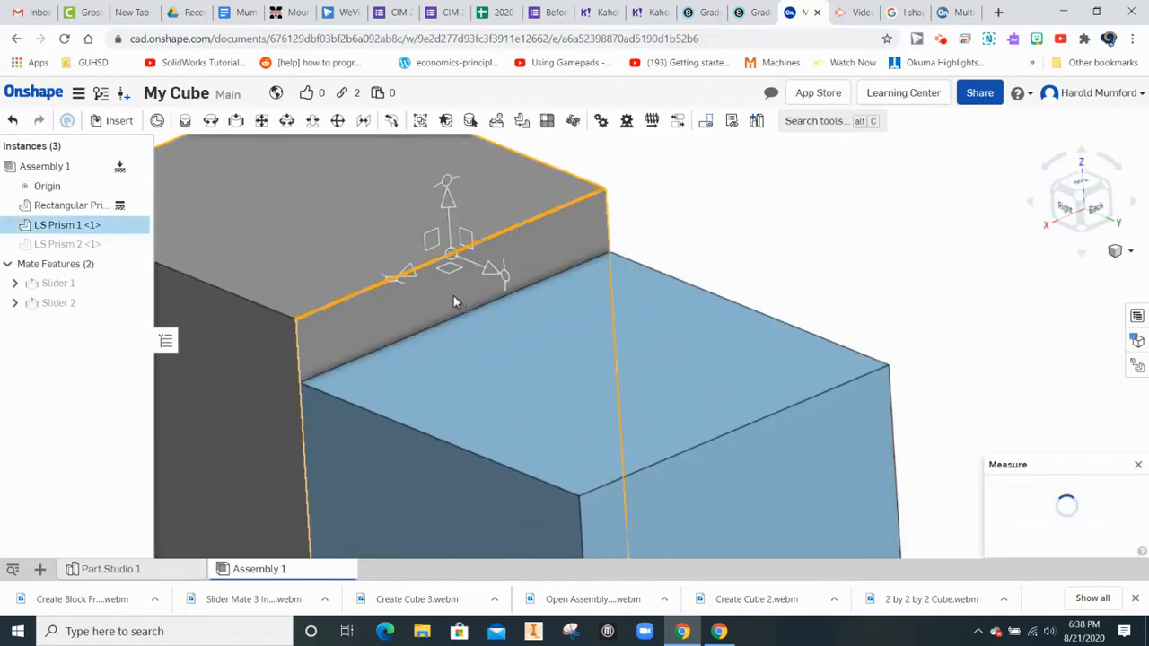
click(455, 320)
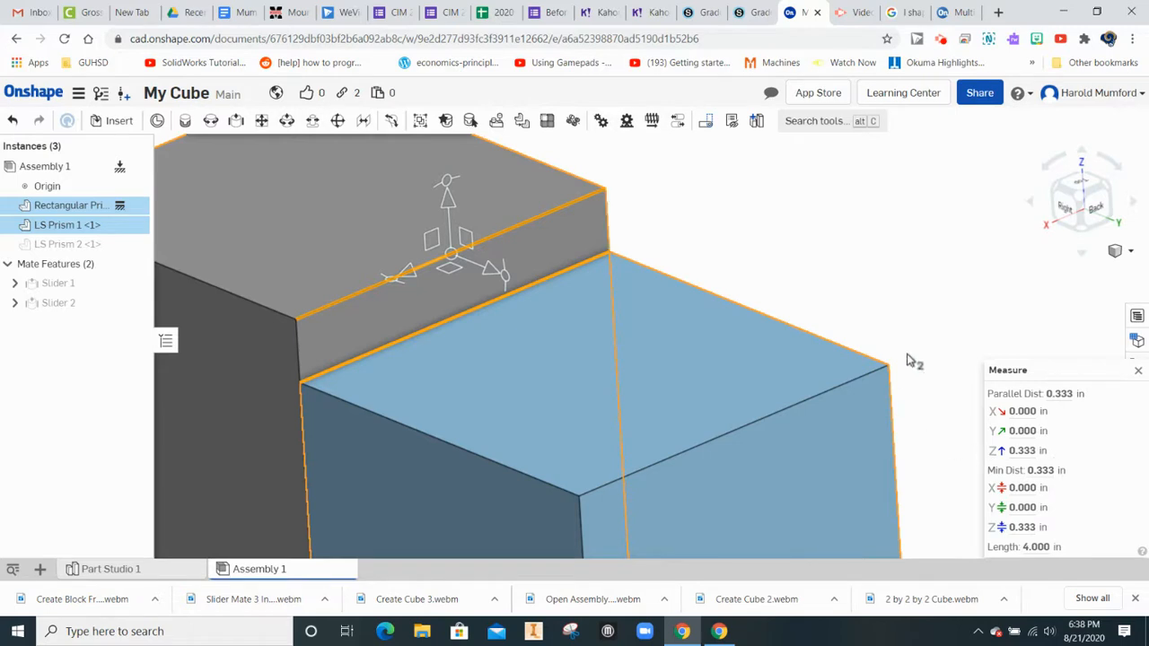
scroll(906, 364, down, 2)
scroll(910, 349, up, 4)
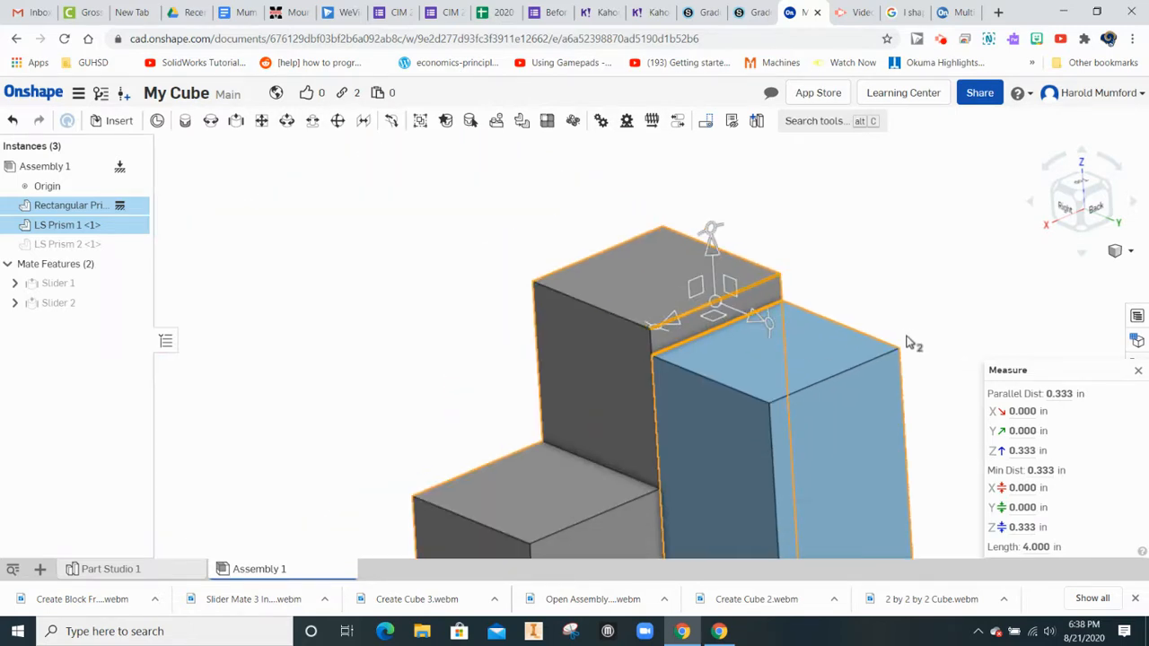
scroll(906, 340, up, 1)
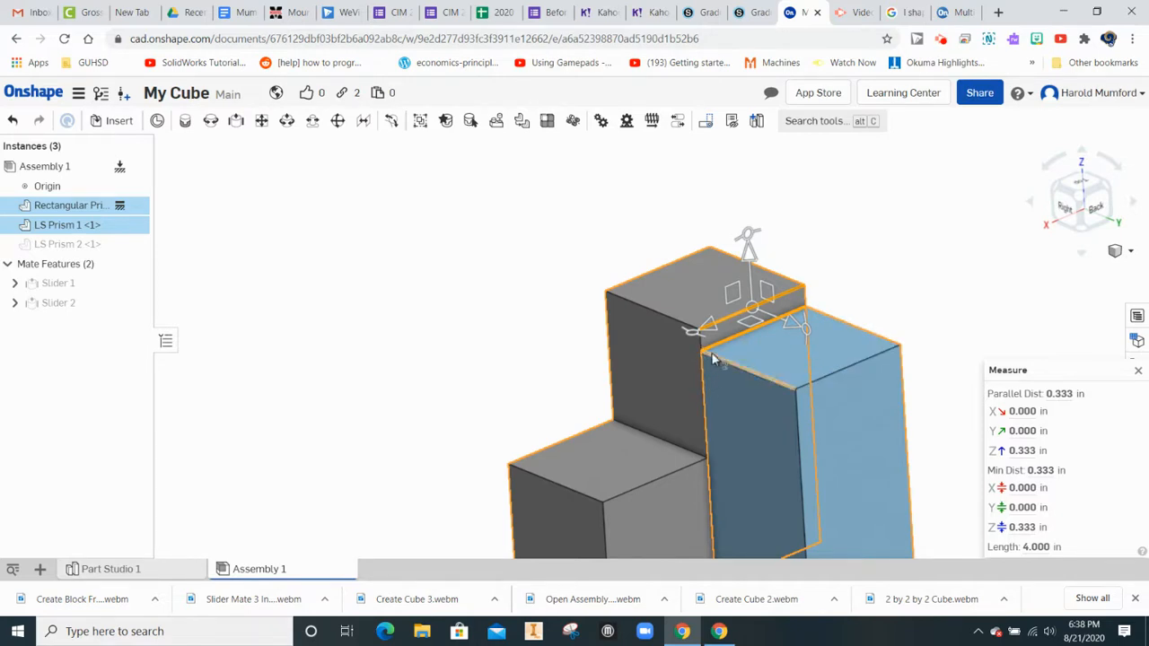
Step: Open the Slider 1 mate for editing and try a Y offset of 0.333 in
click(58, 285)
right_click(58, 285)
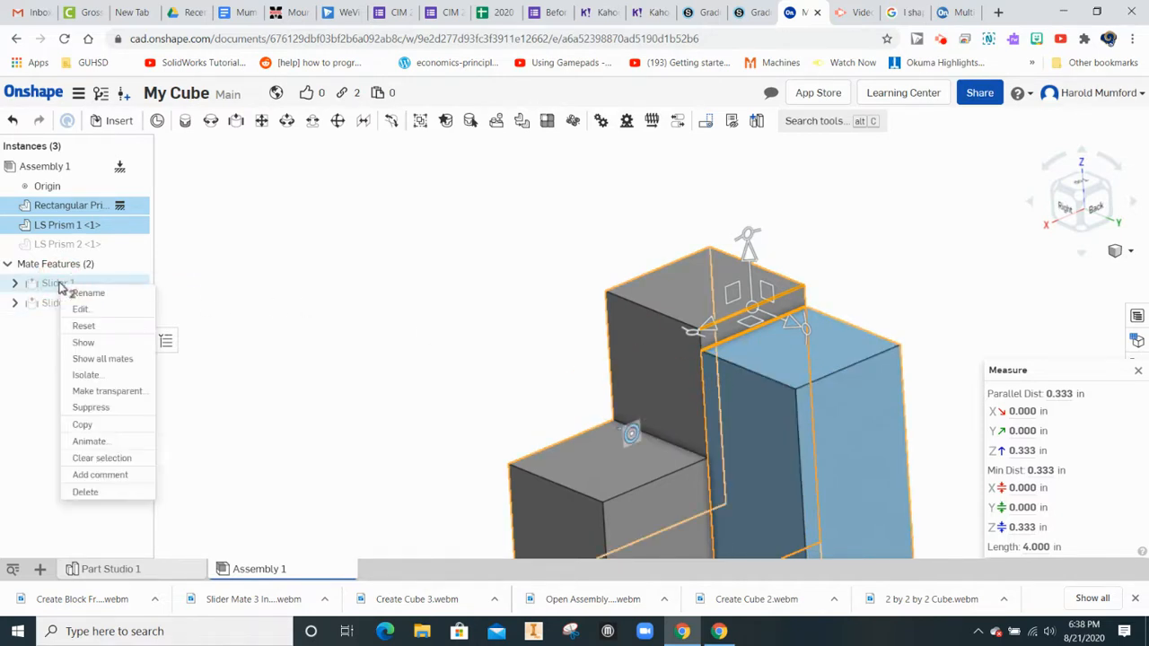
click(99, 308)
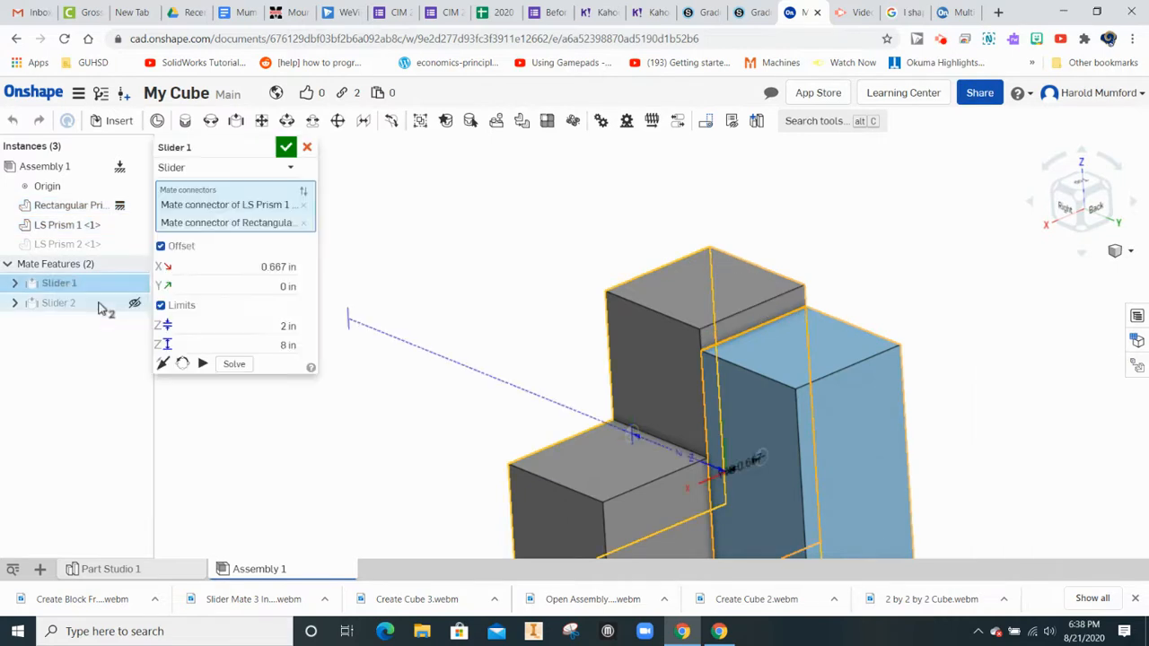
scroll(723, 456, down, 2)
scroll(723, 454, up, 5)
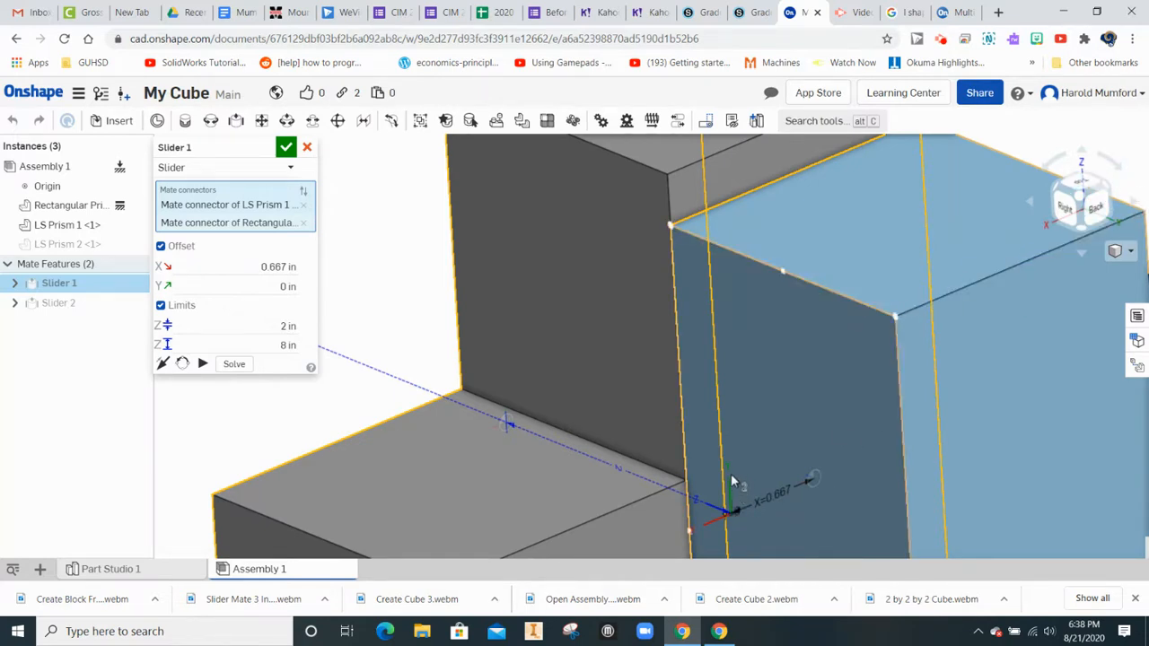
click(267, 288)
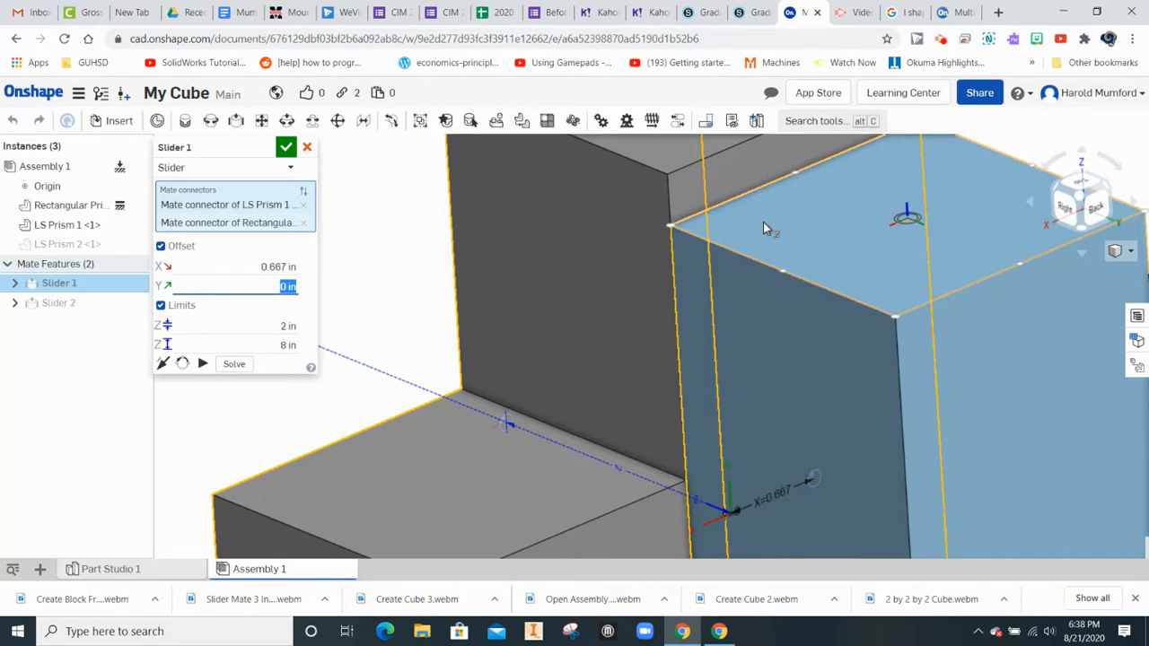
key(BackSpace)
key(Return)
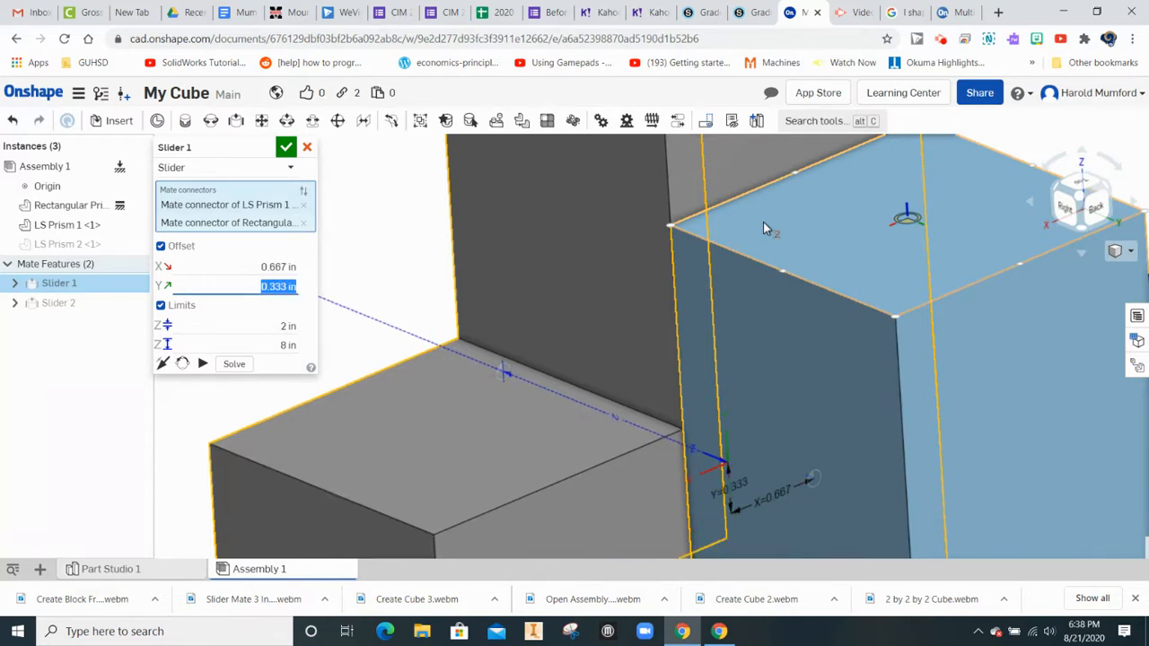
Step: Set the Y offset of Slider 1 to -0.333 in and accept the mate
click(259, 286)
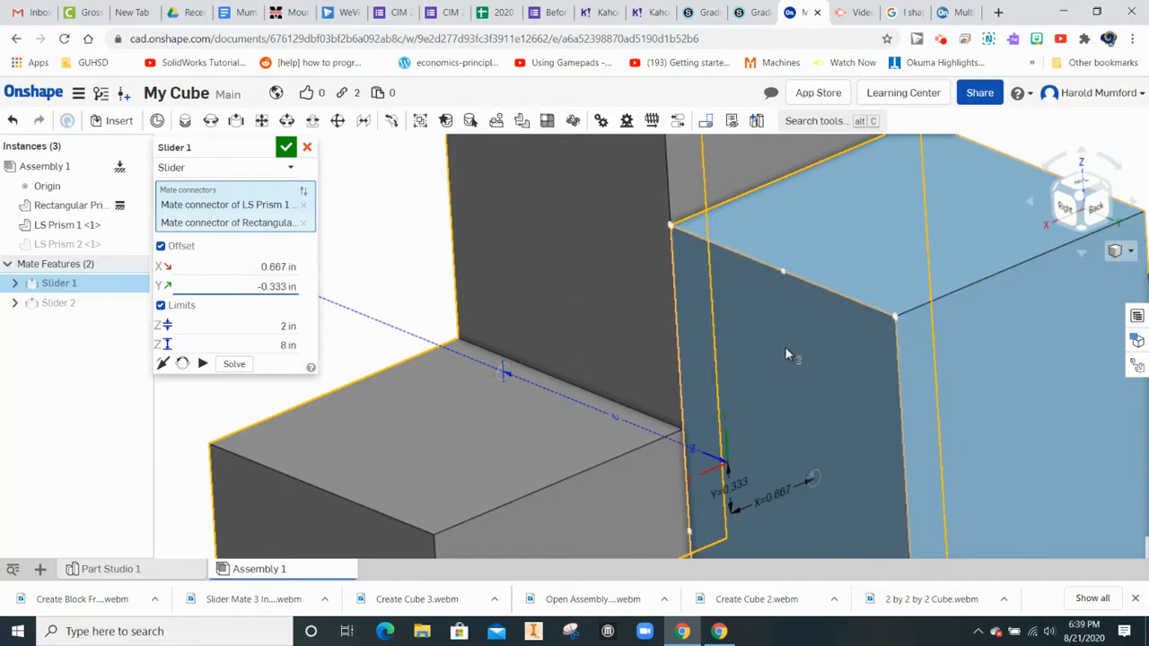
key(Return)
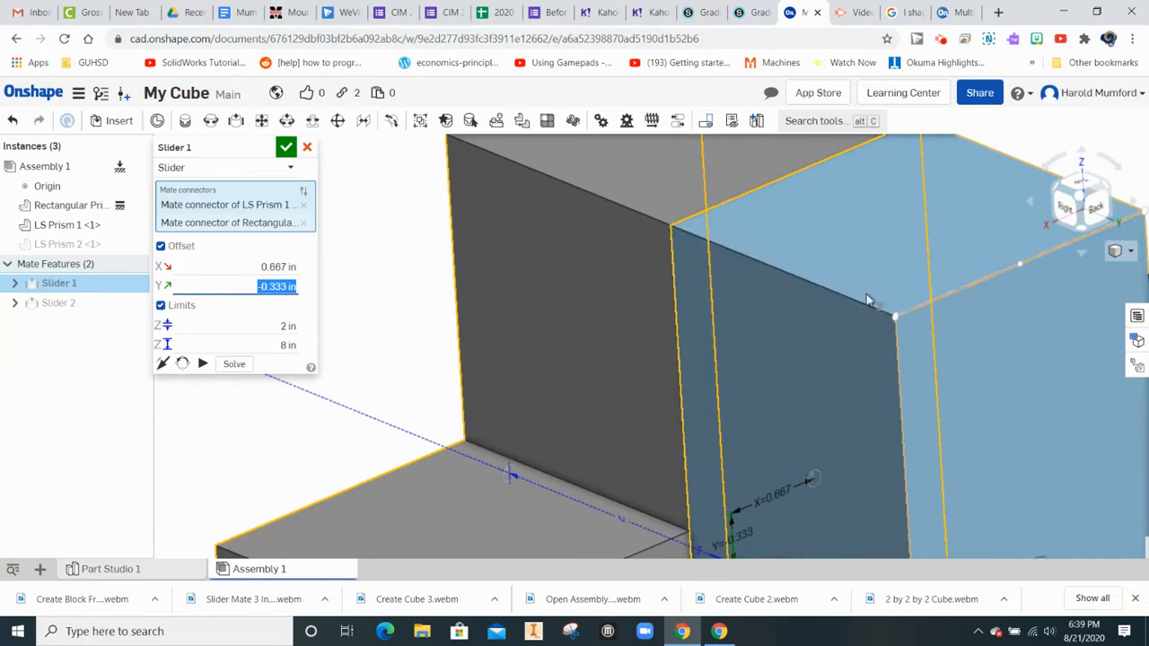
scroll(801, 433, up, 2)
scroll(802, 433, up, 2)
scroll(799, 433, down, 5)
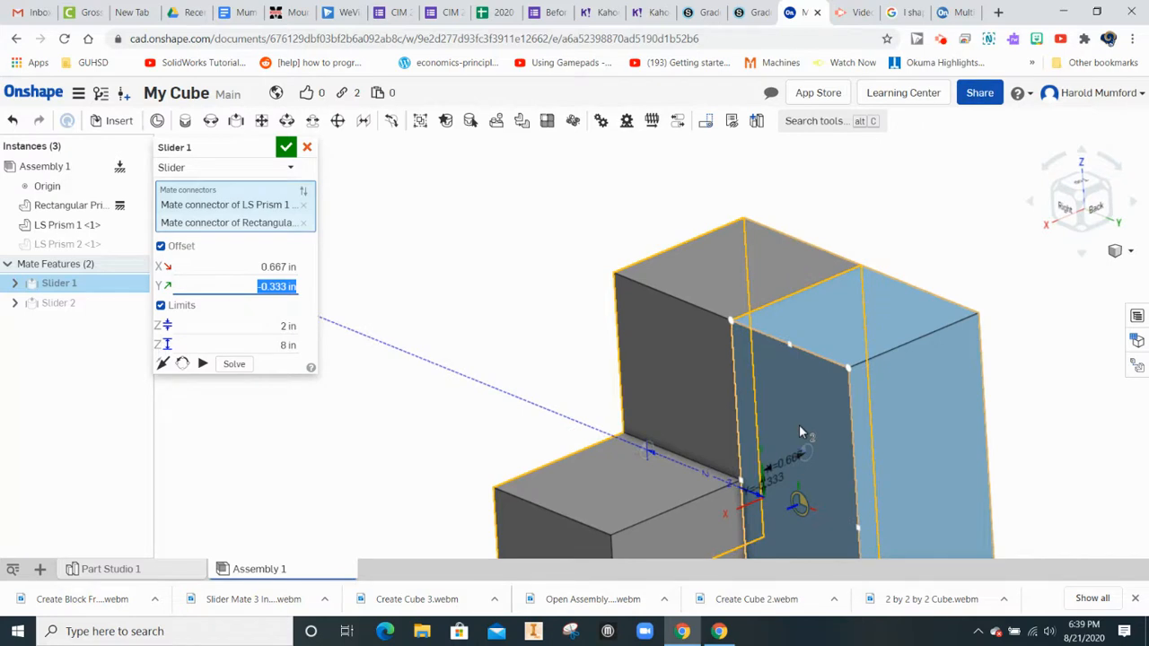
click(287, 150)
scroll(887, 395, up, 2)
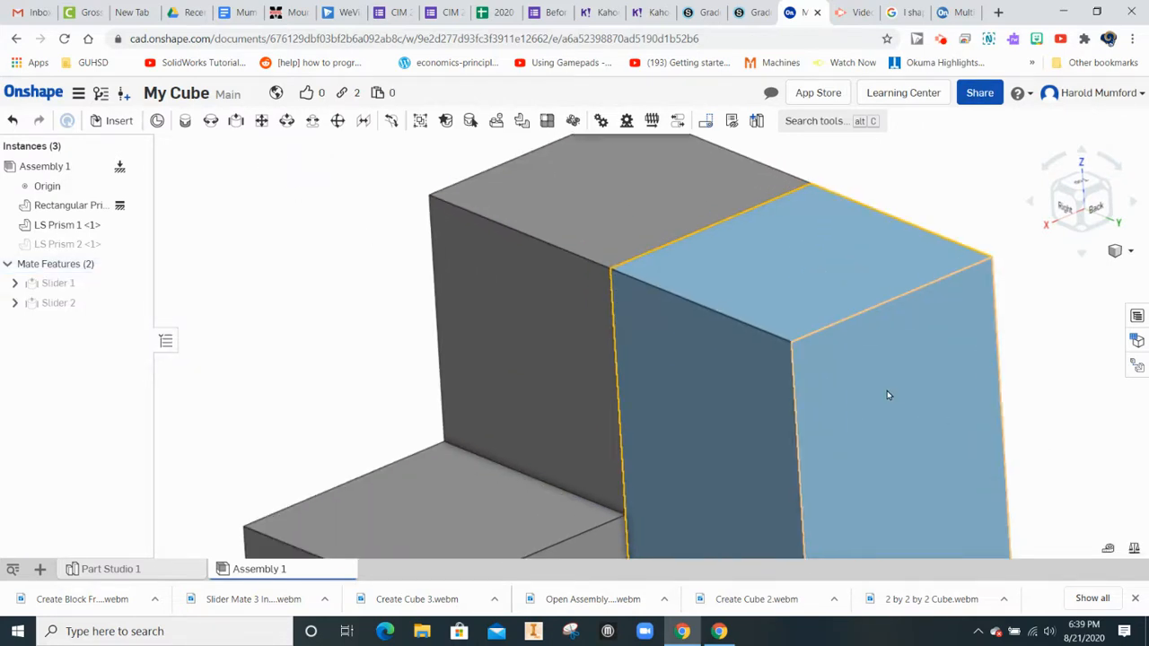
scroll(887, 395, down, 4)
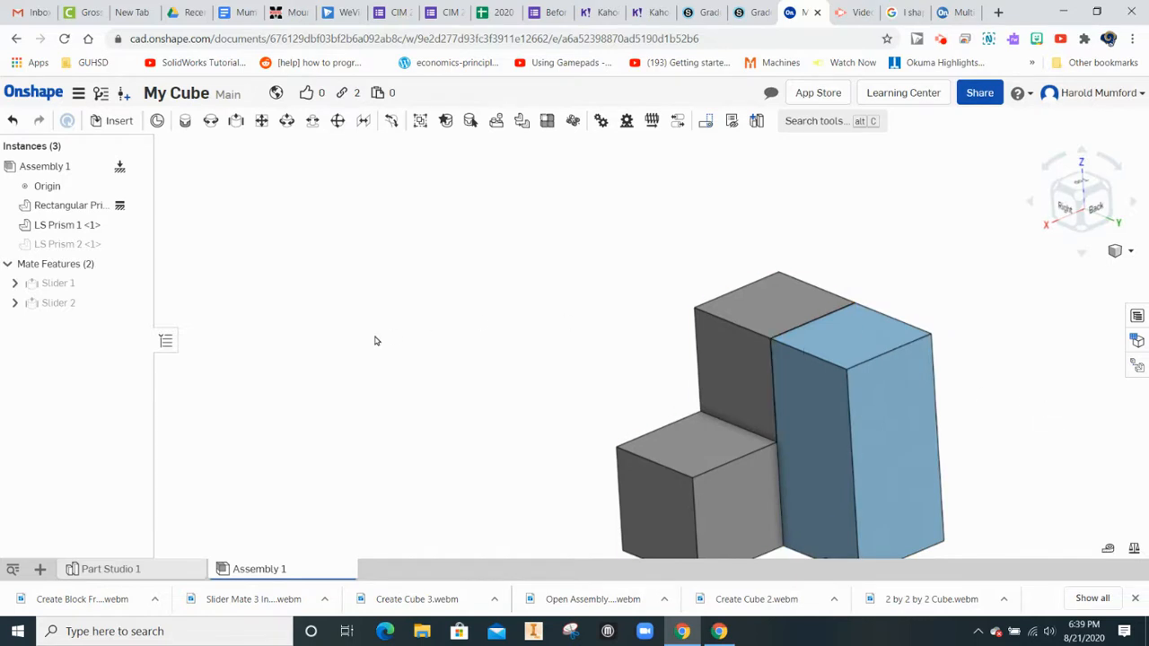
Step: Show LS Prism 2 in the assembly again
mouse_move(100, 247)
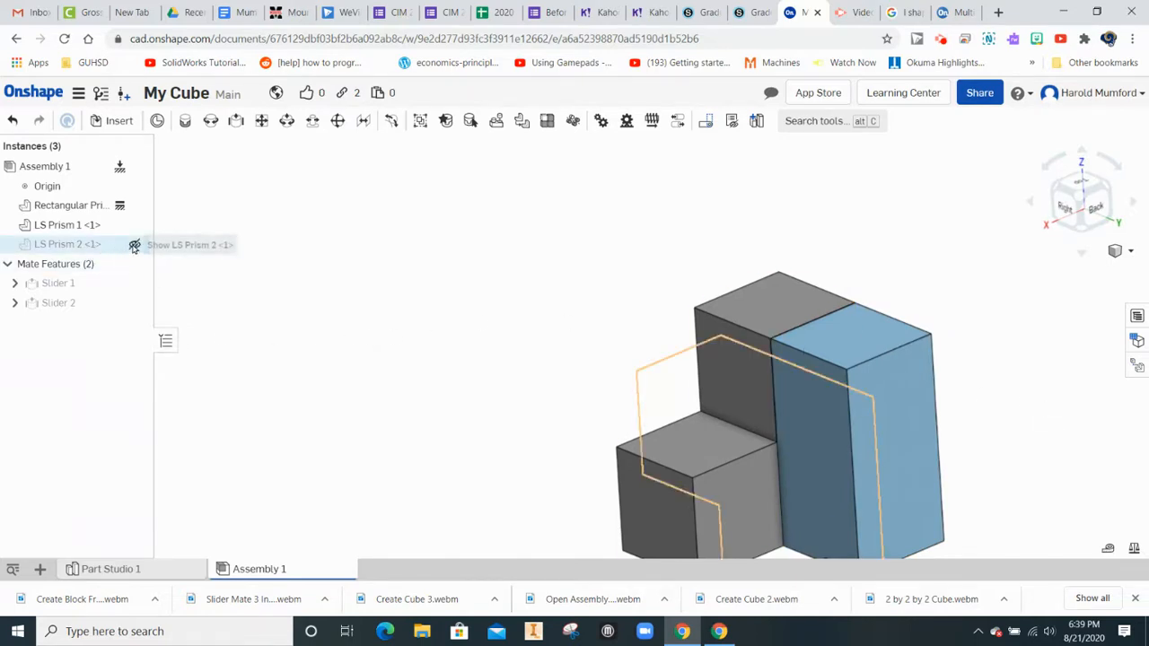
click(134, 246)
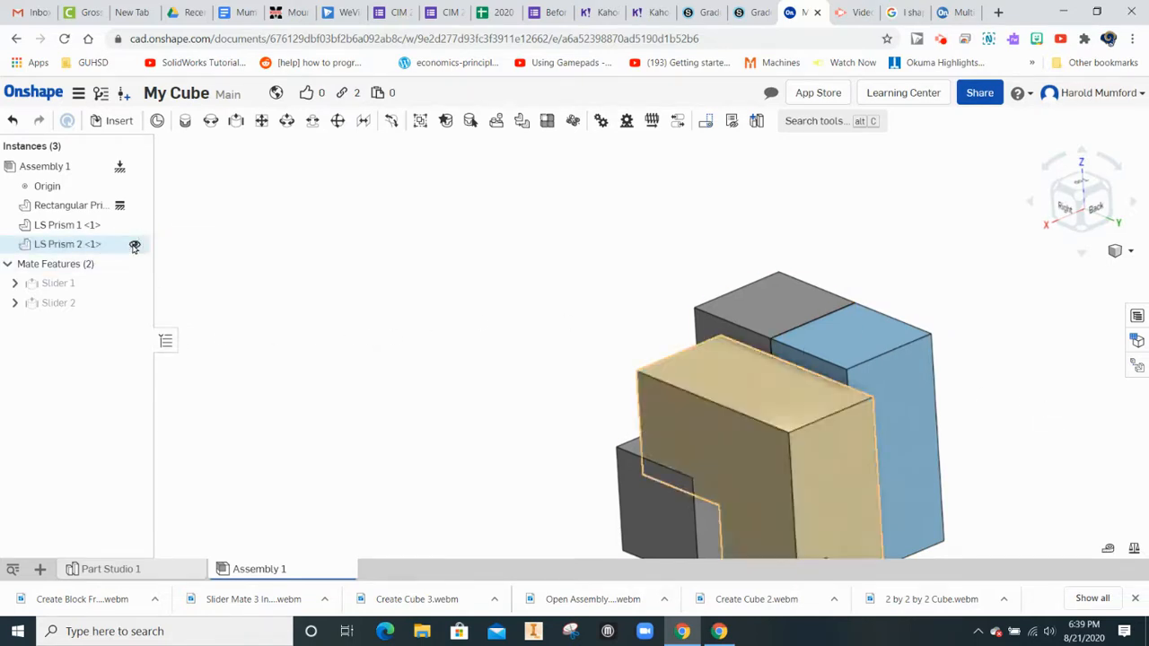
right_drag(330, 371, 385, 371)
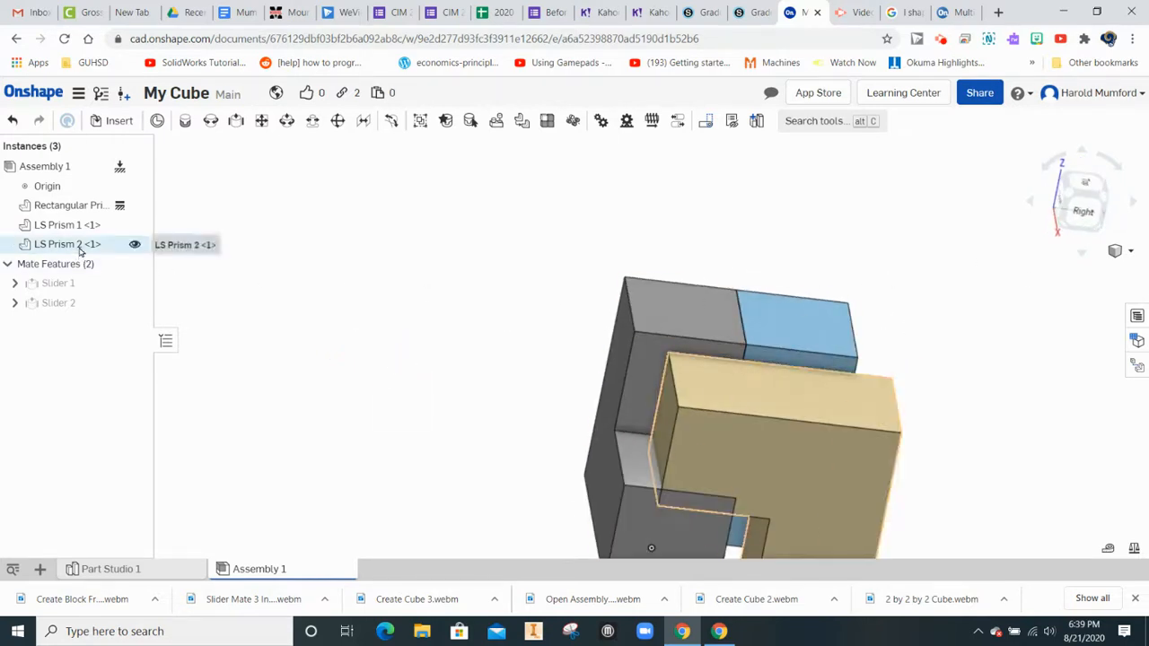
Step: Measure the distance between the rectangular prism's top edge and the adjacent top edge of LS Prism 2
click(1107, 549)
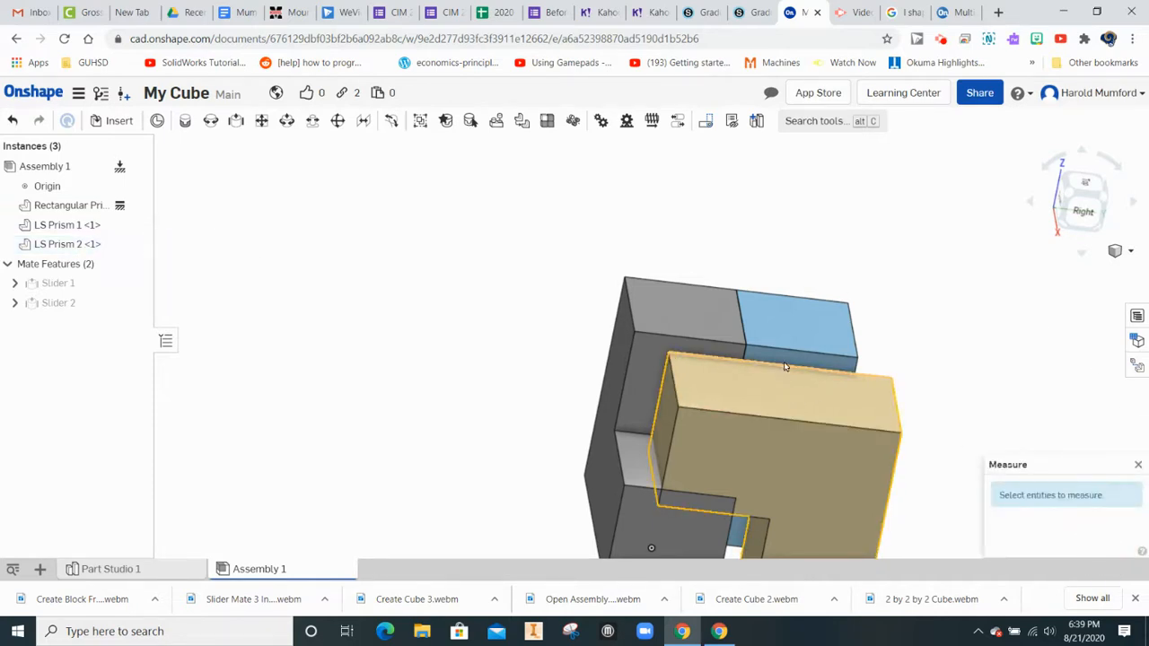
scroll(789, 360, down, 3)
scroll(789, 359, up, 5)
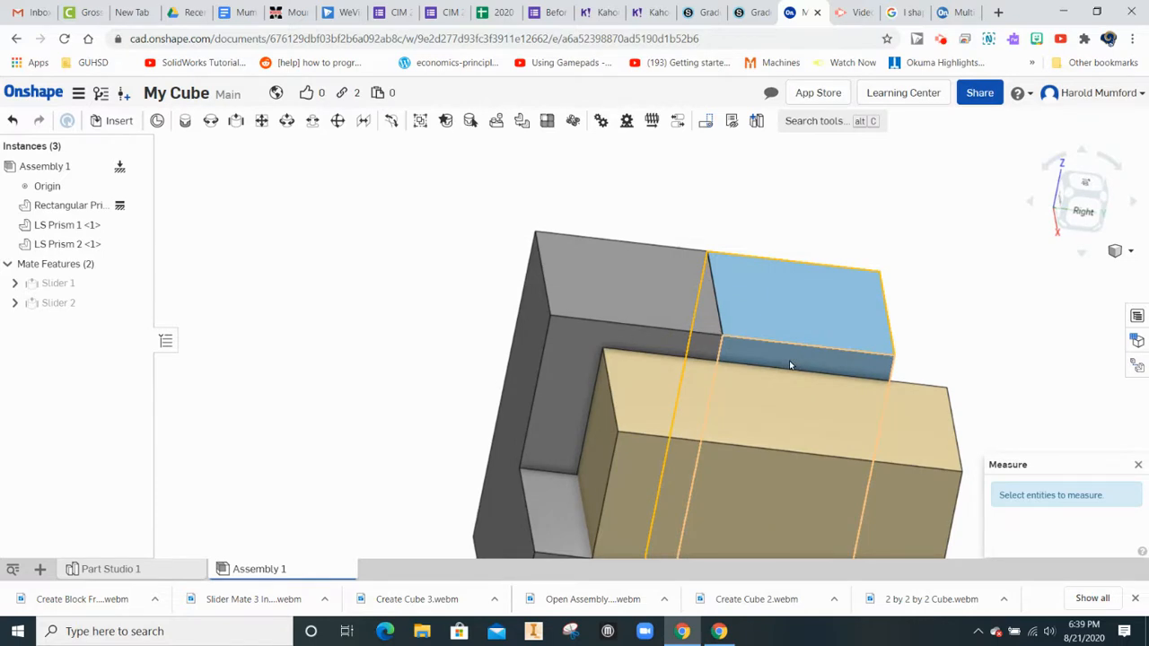
click(804, 344)
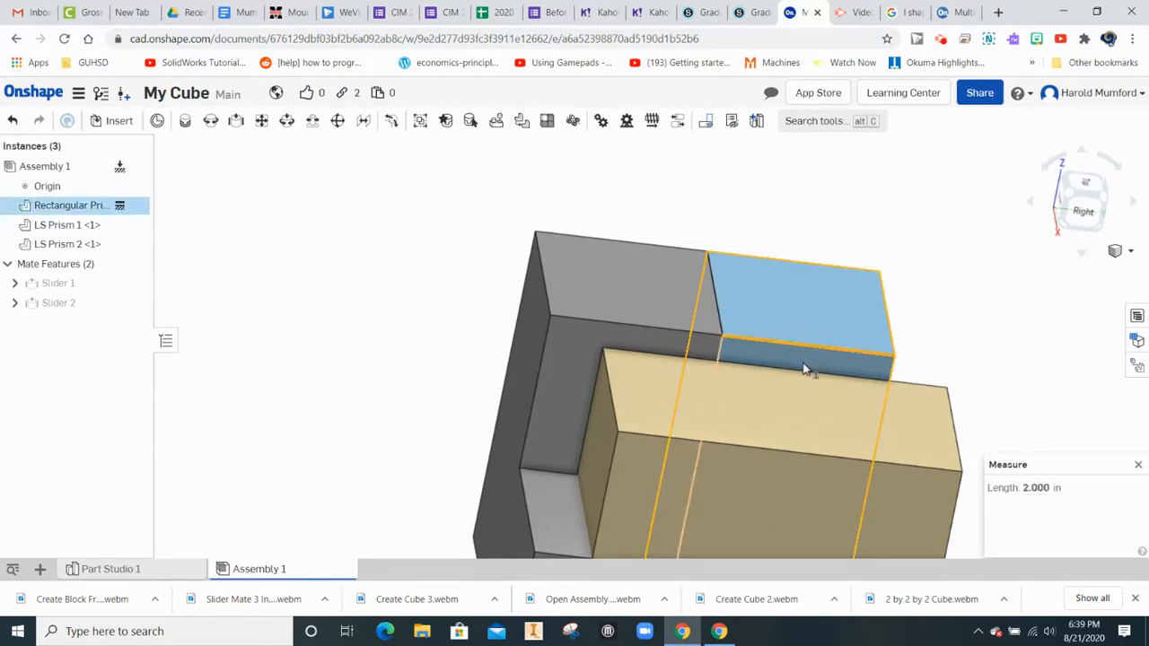
click(801, 370)
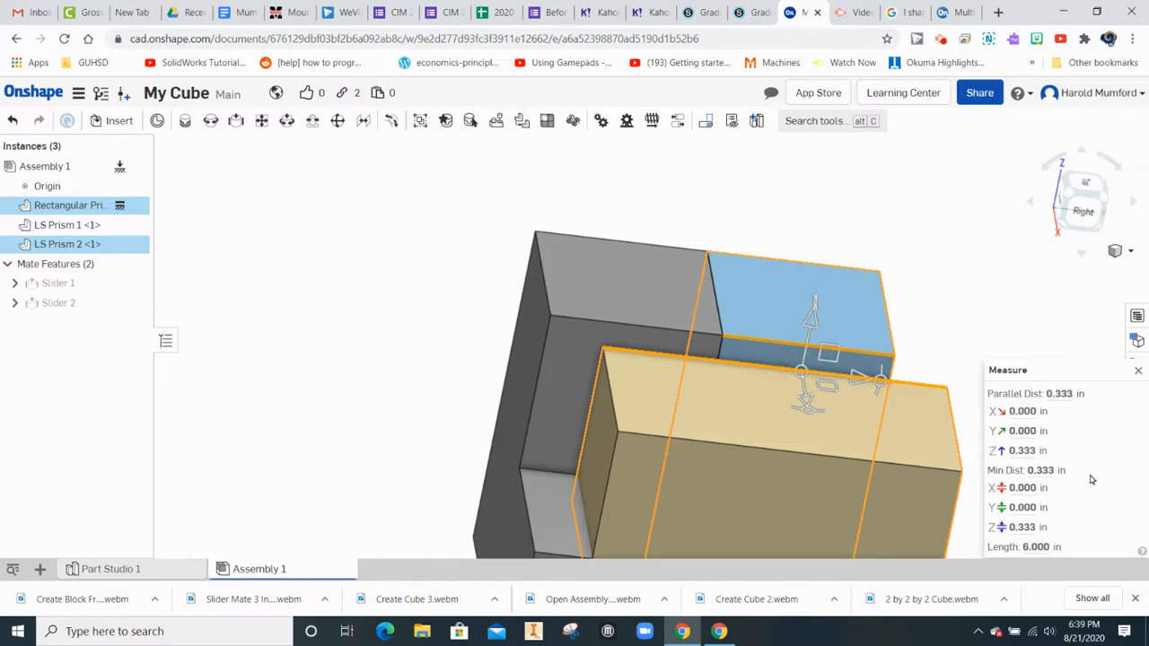
mouse_move(1044, 462)
Step: Open the Slider 2 mate for editing and try an X offset of 0.333 in
right_click(77, 307)
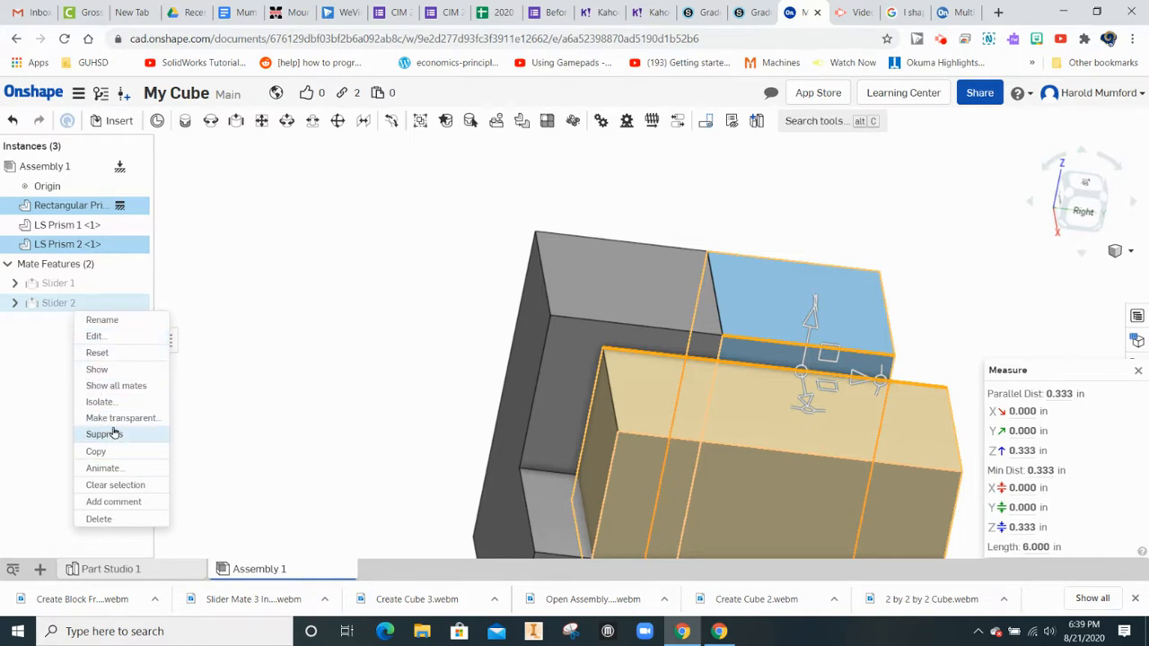
click(110, 337)
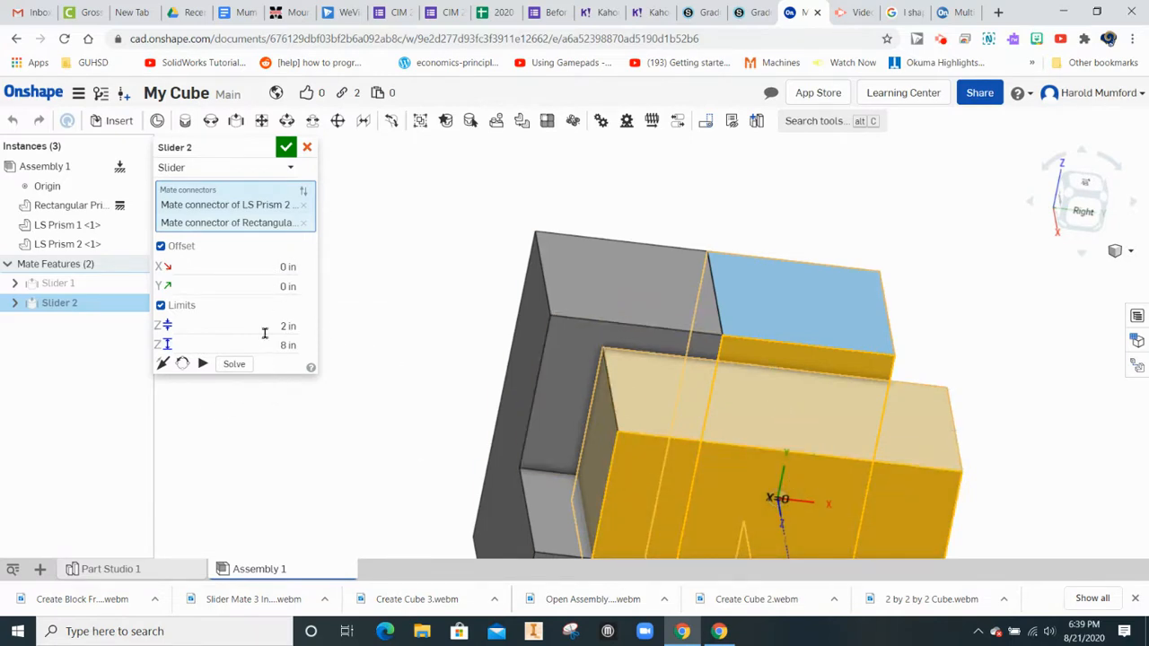
click(269, 267)
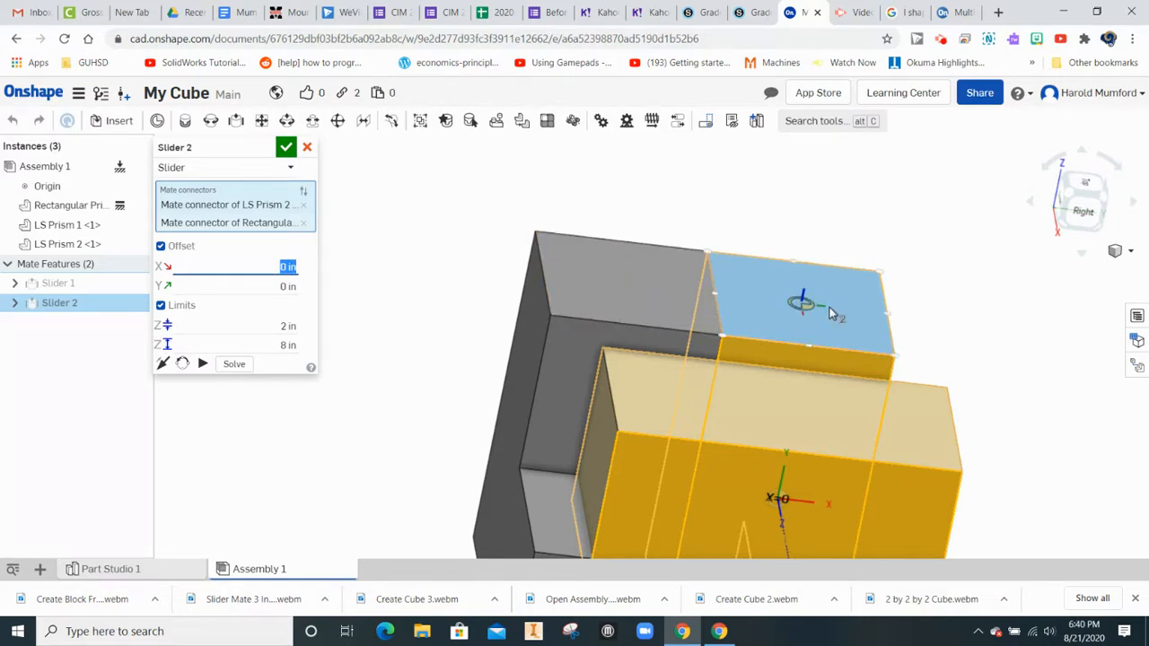
text(333)
key(Return)
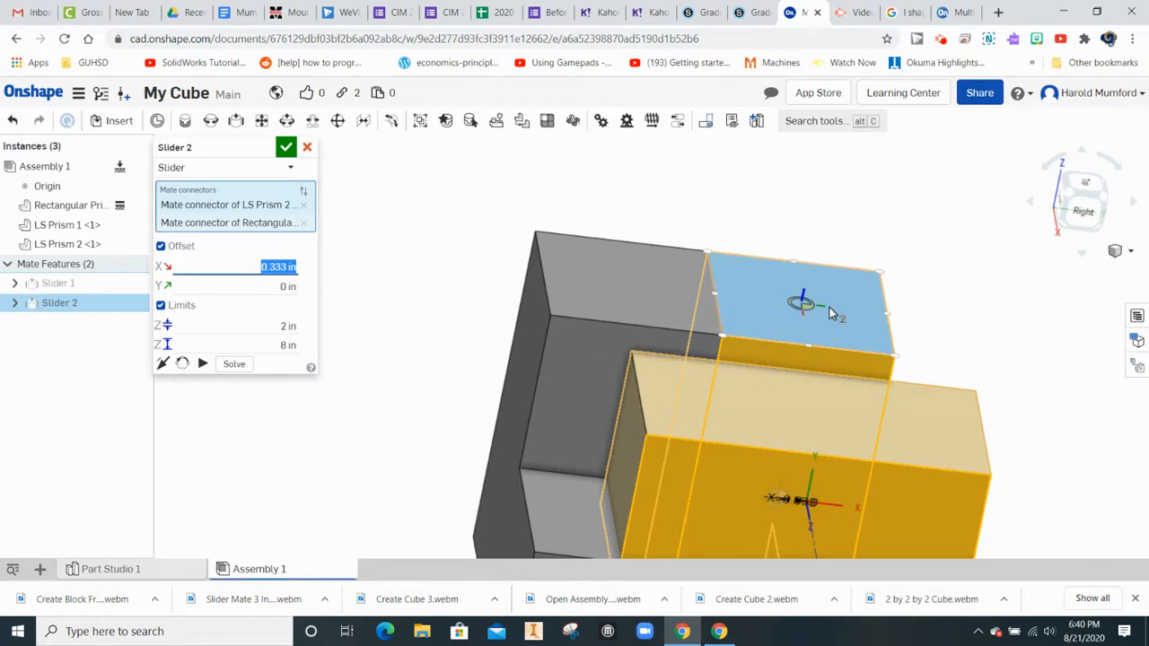
key(BackSpace)
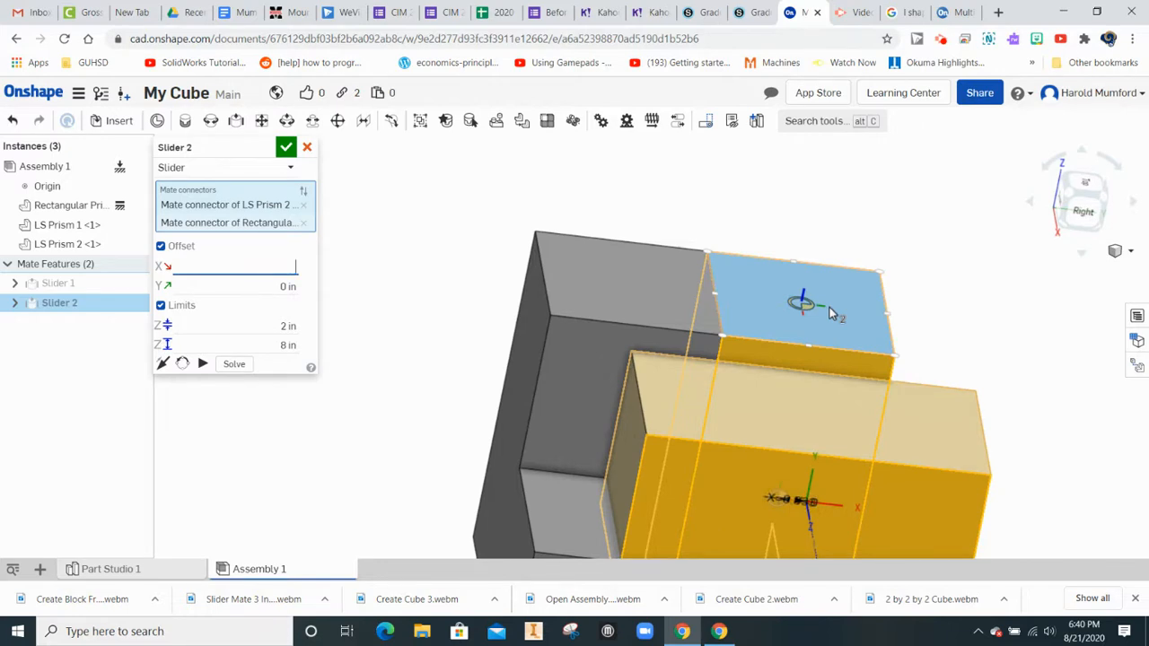
Step: Set the Slider 2 offsets to 0.333 in for Y and 0 in for X, and accept the mate
click(294, 285)
key(BackSpace)
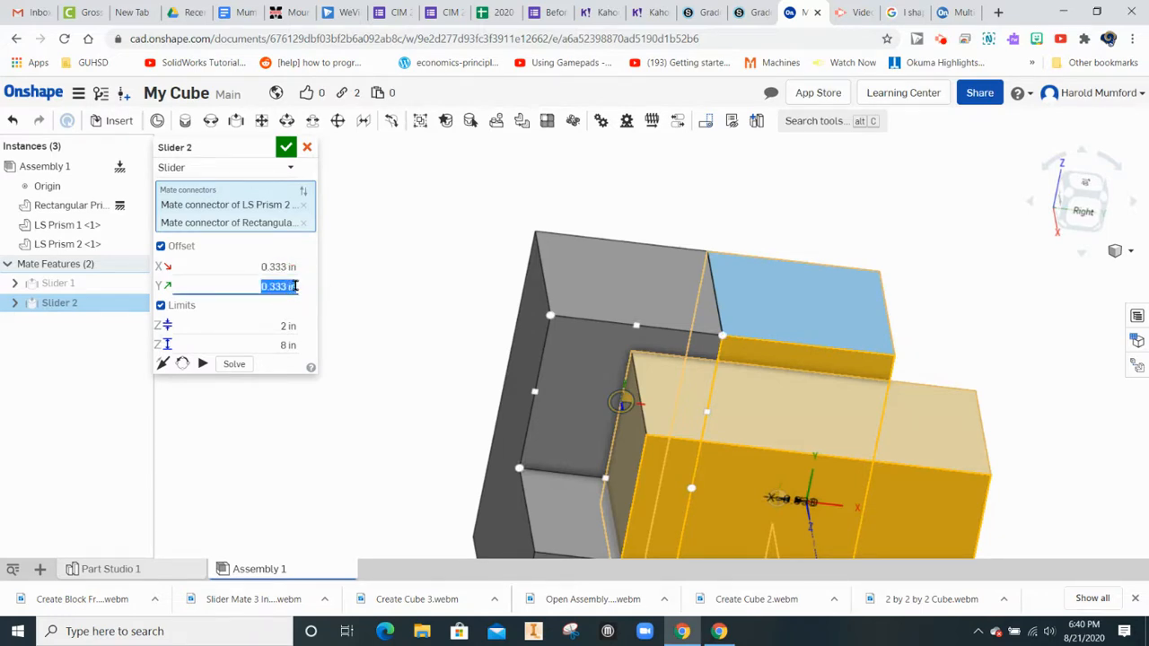
key(Return)
click(294, 266)
text(0)
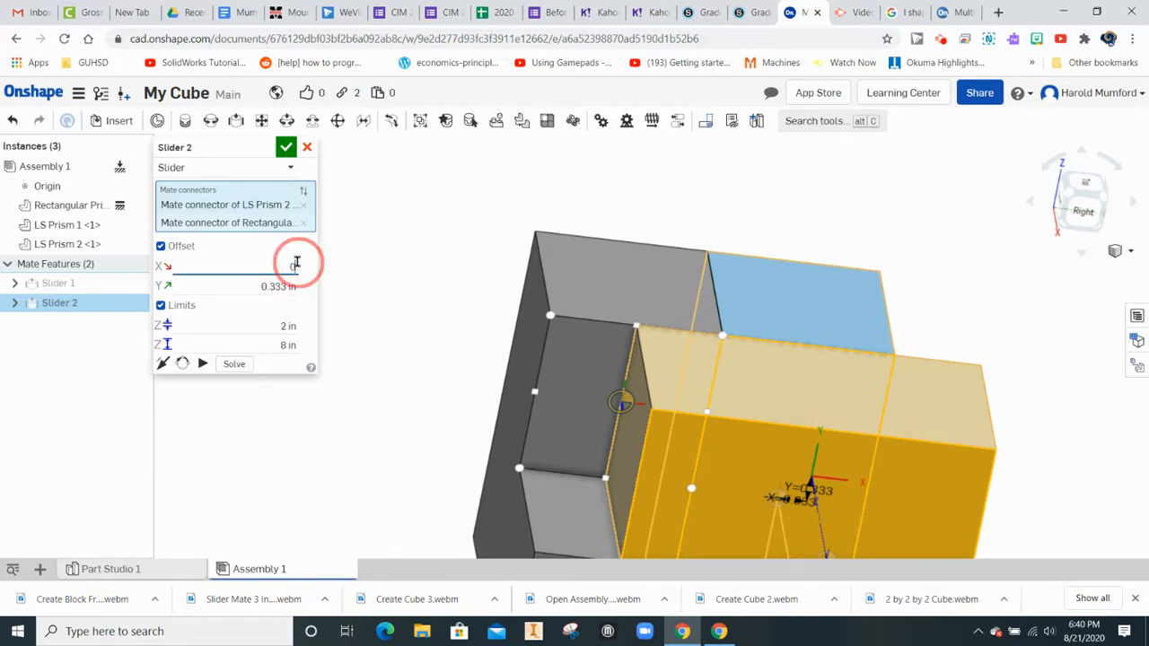
key(Return)
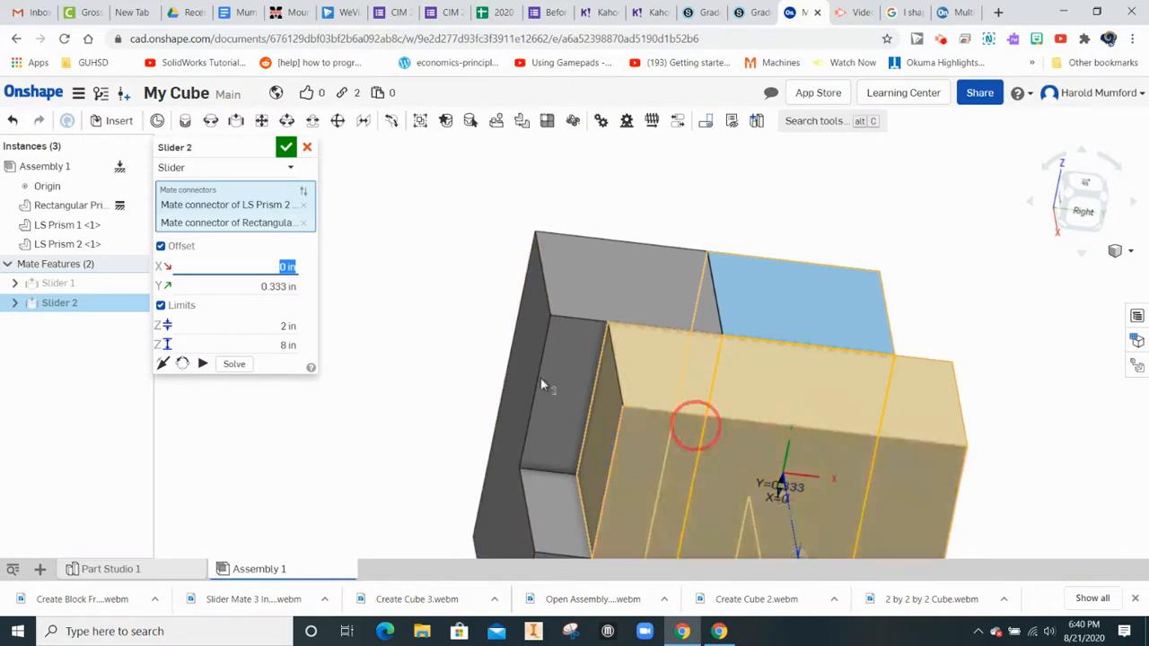
click(283, 151)
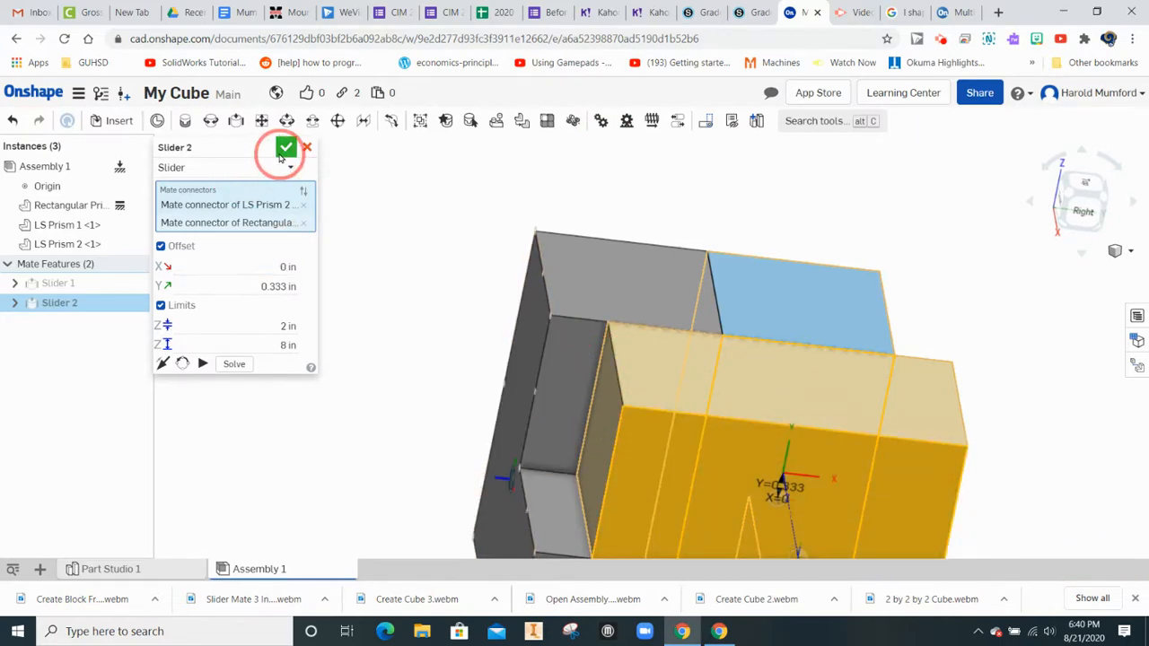
Step: Measure the distance between the parallel front edges of LS Prism 1 and LS Prism 2 across the exposed gap
scroll(996, 513, up, 3)
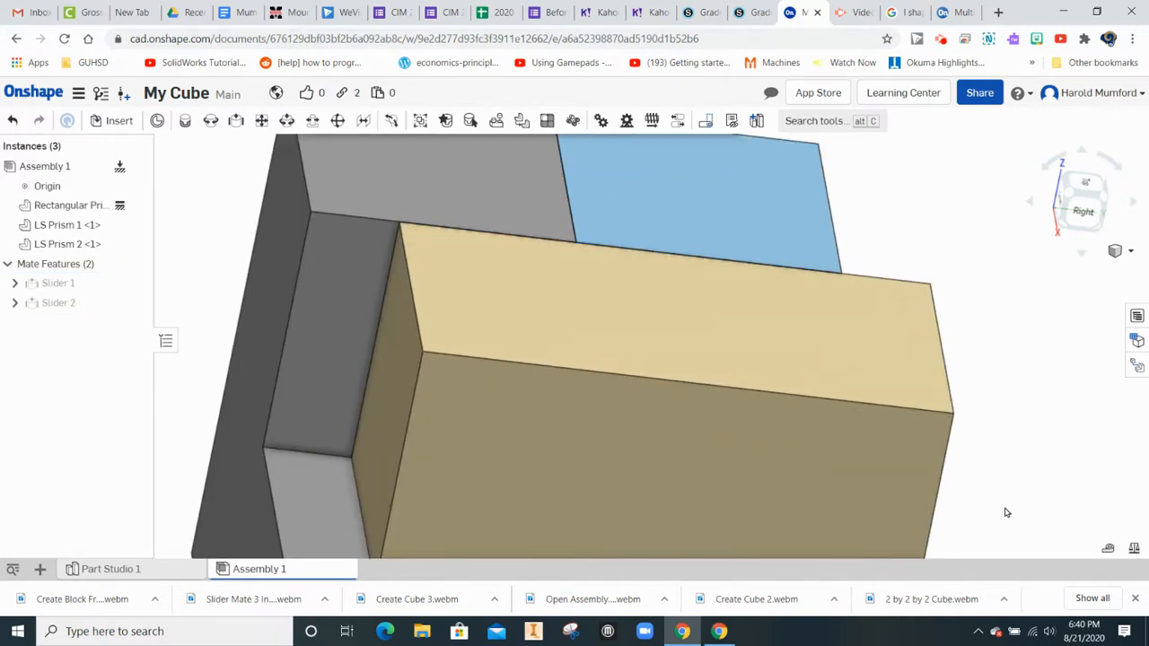
click(1107, 548)
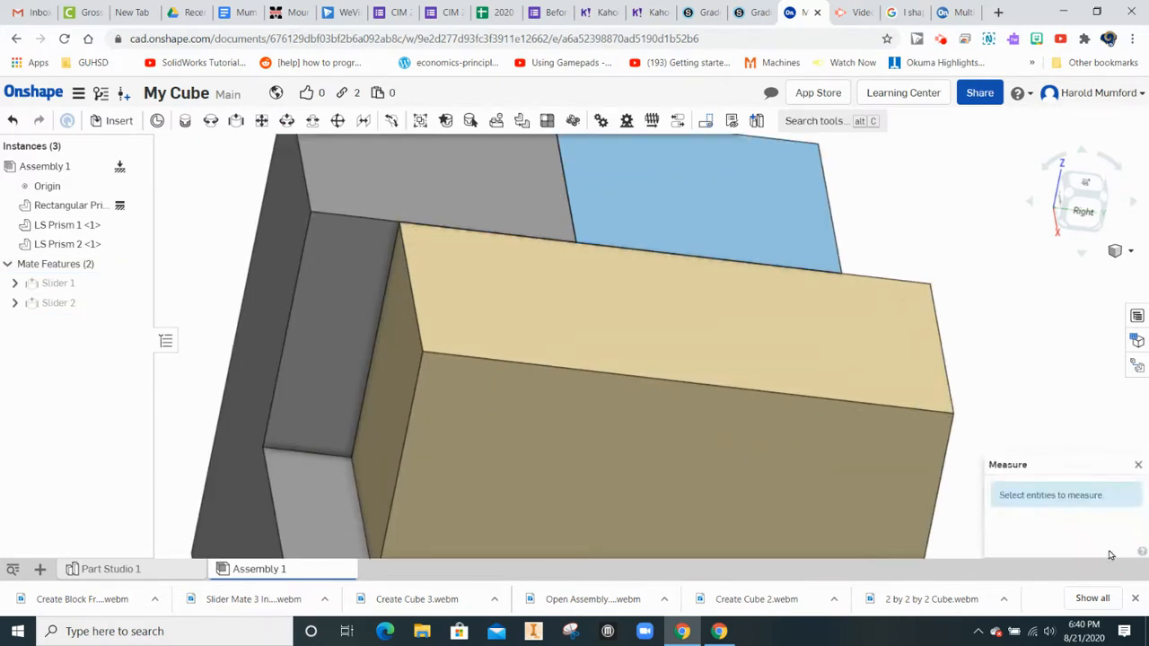
scroll(355, 304, up, 3)
scroll(355, 303, down, 3)
scroll(355, 305, down, 2)
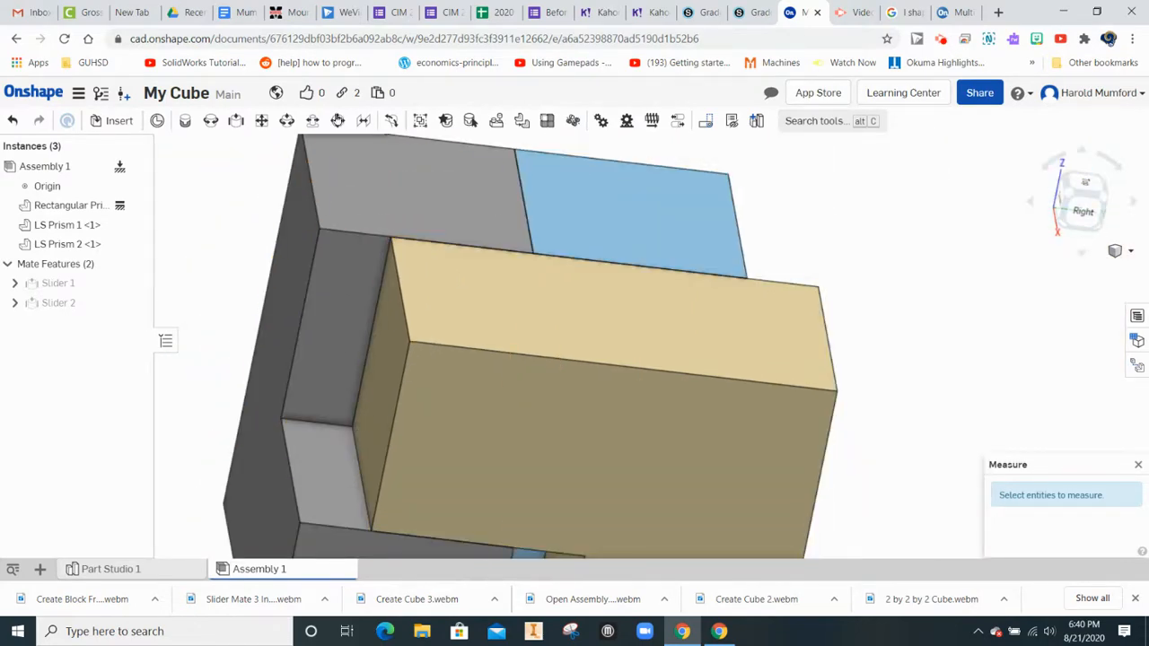
right_drag(830, 309, 857, 304)
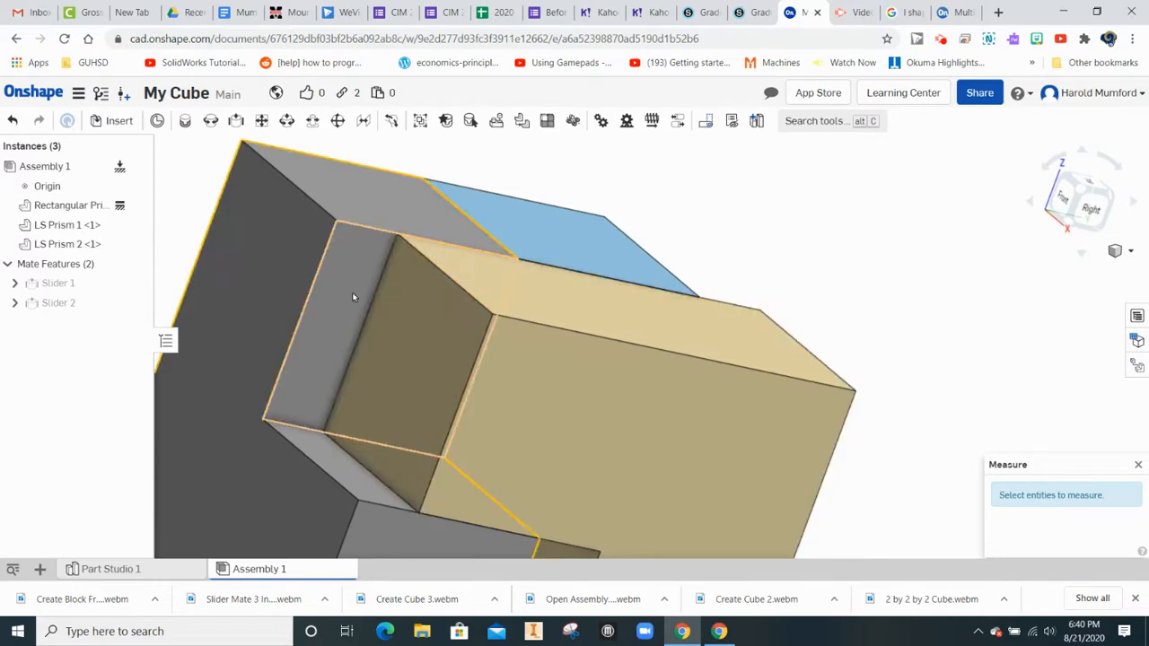
scroll(357, 283, up, 4)
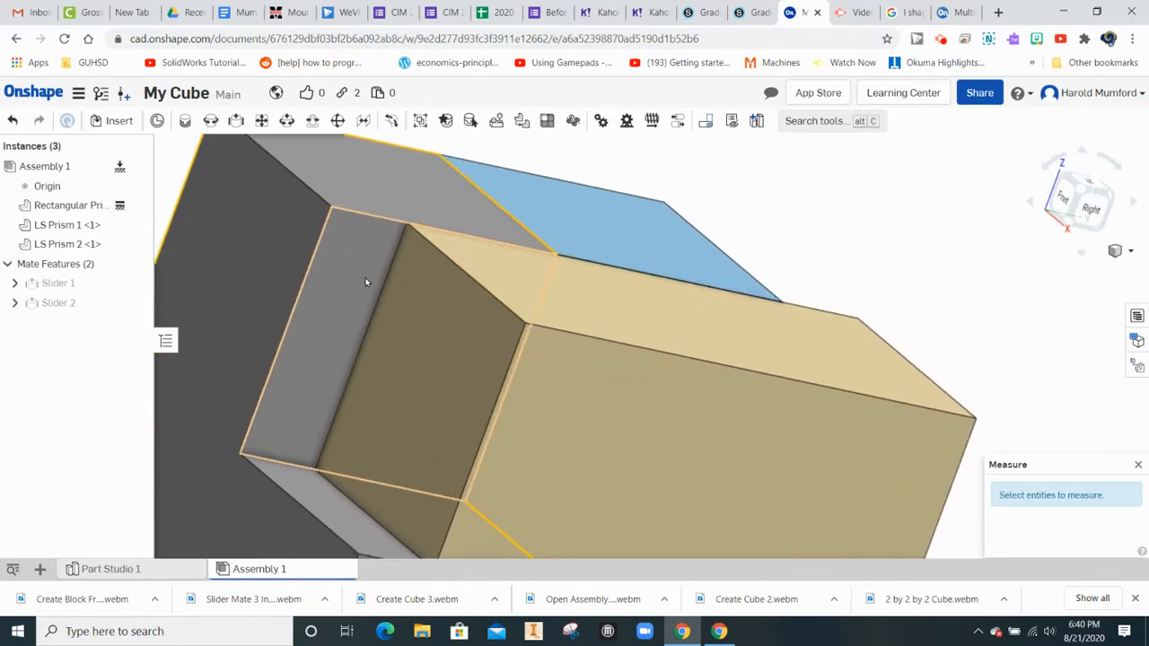
click(286, 290)
click(368, 330)
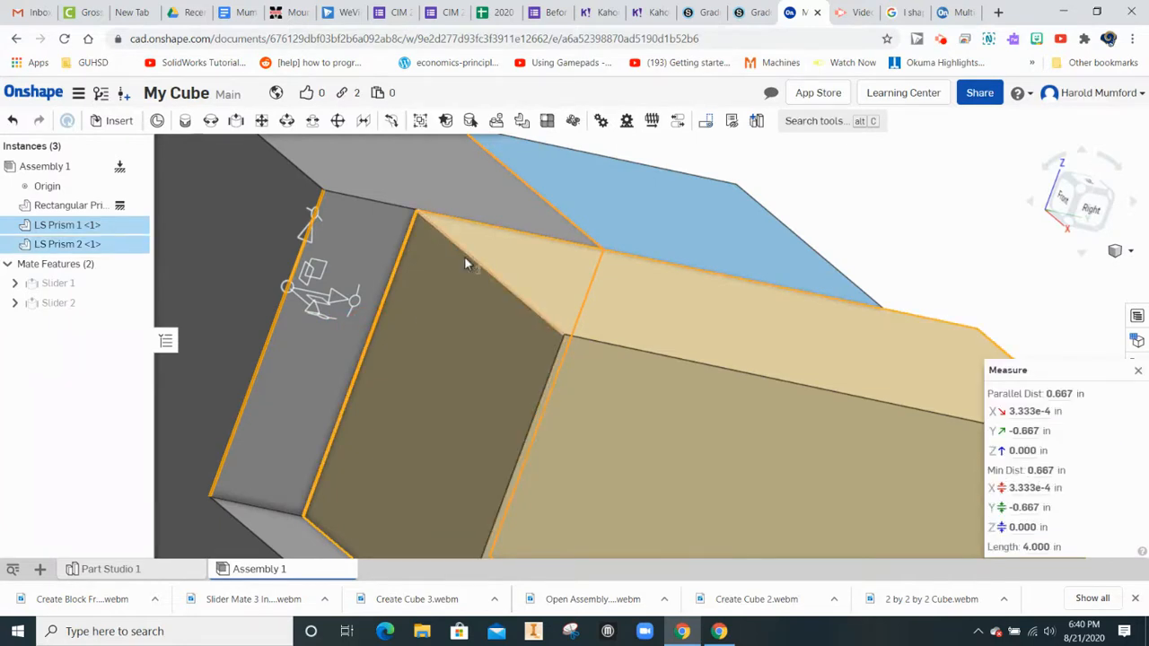
Step: Edit the Slider 2 mate, set its X offset to -.667 in, and accept the mate
right_click(58, 302)
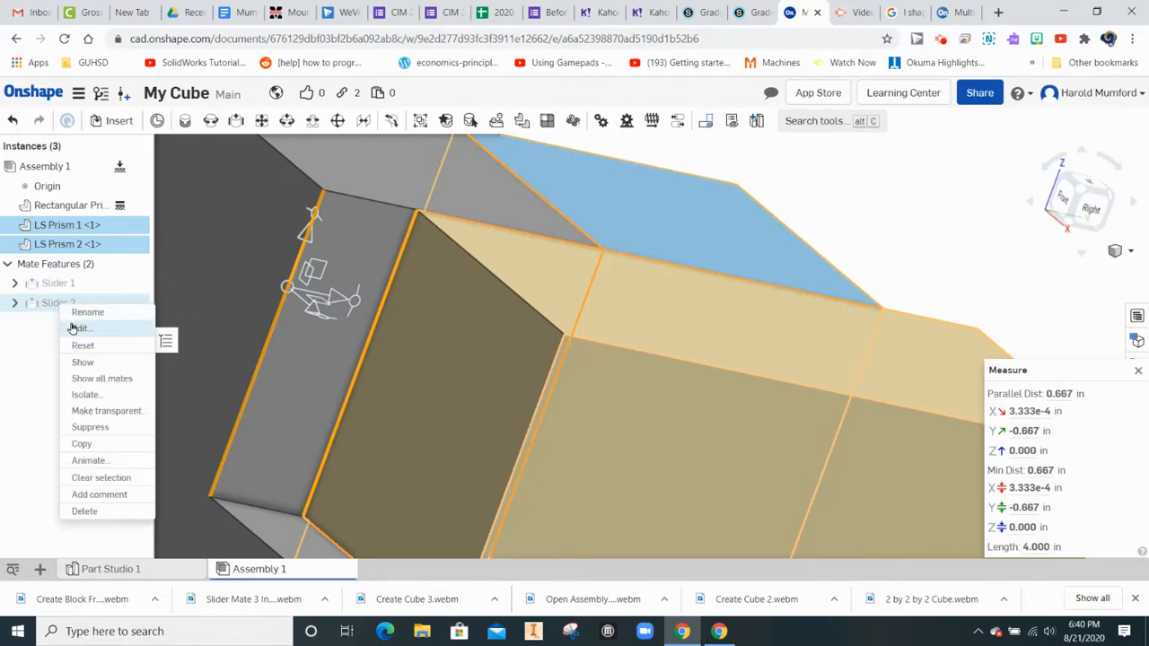
click(75, 329)
click(271, 264)
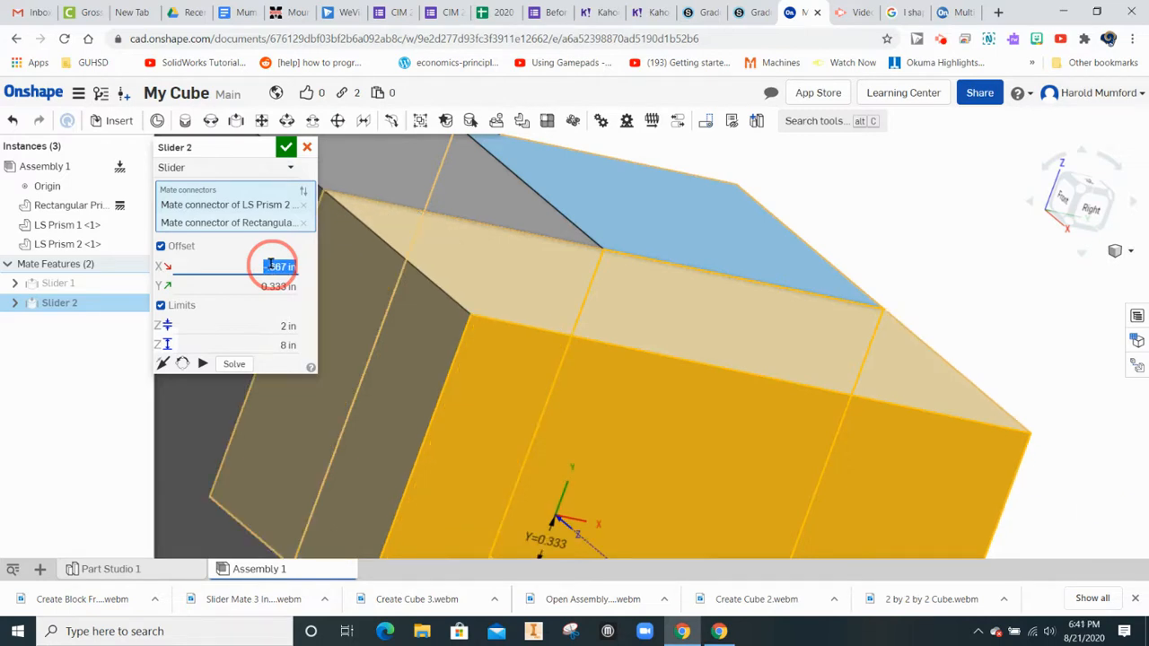
click(285, 146)
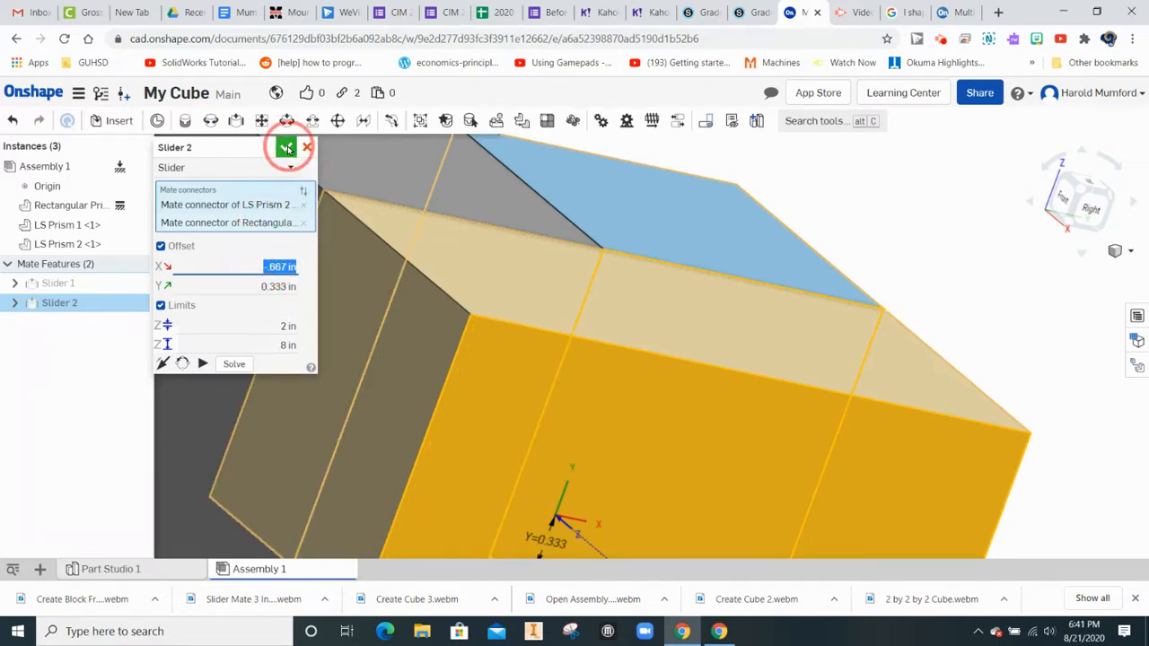
Step: Inspect the assembled cube in an isometric view and slide LS Prism 2 to test its mate
scroll(578, 310, up, 3)
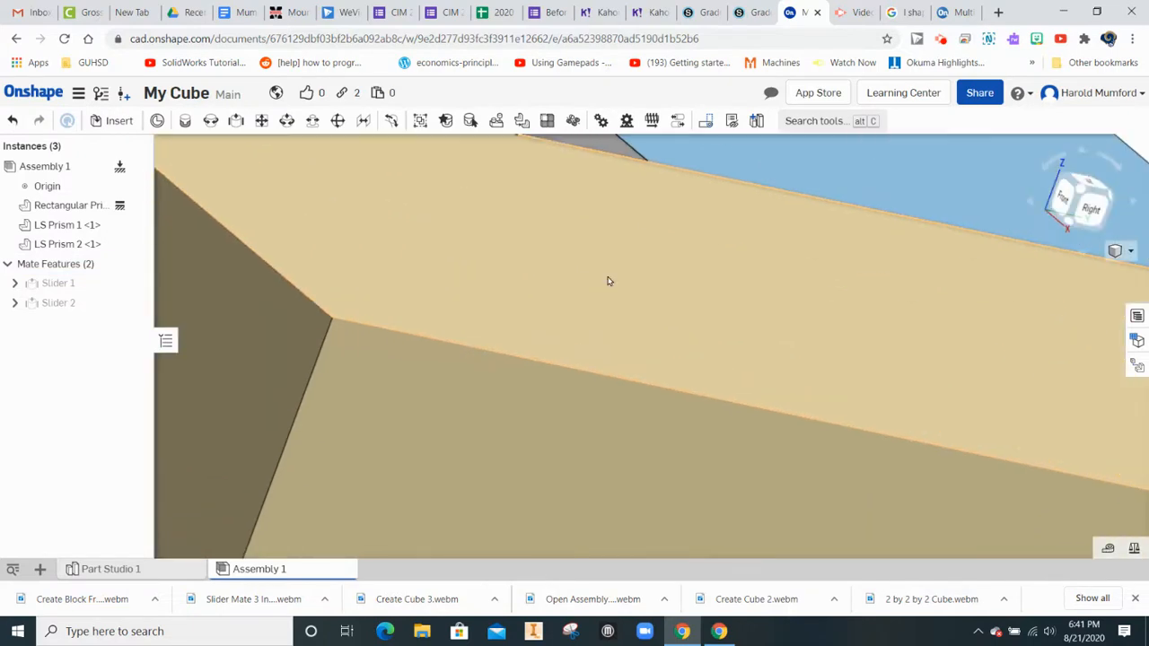
scroll(609, 276, down, 4)
scroll(609, 276, down, 6)
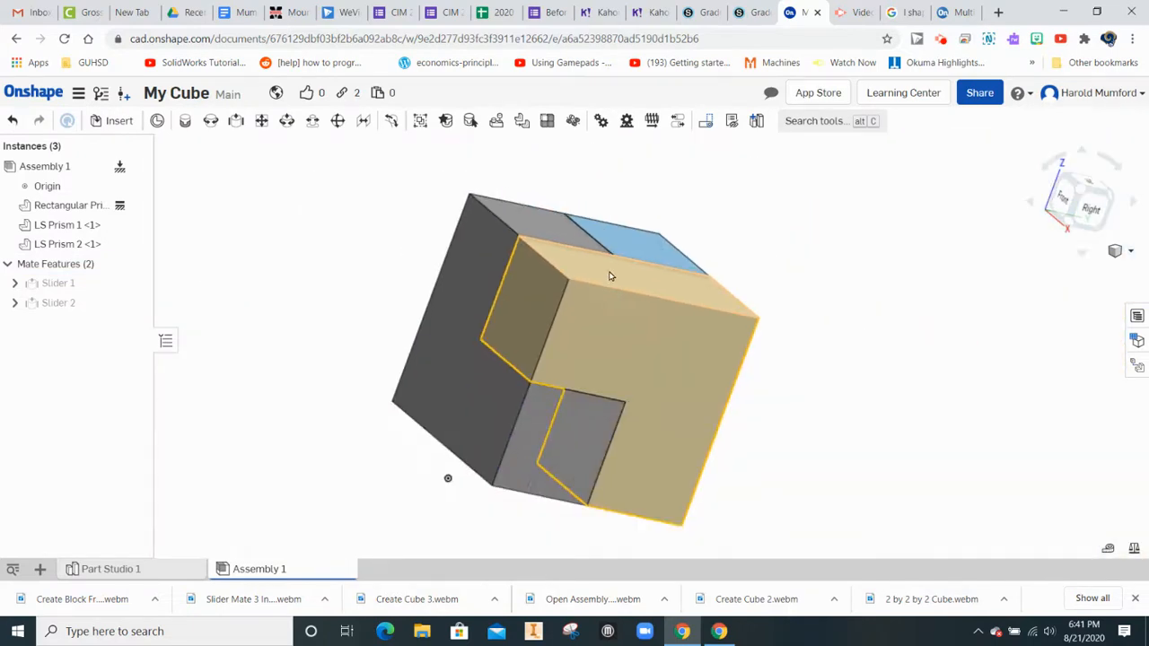
click(1073, 197)
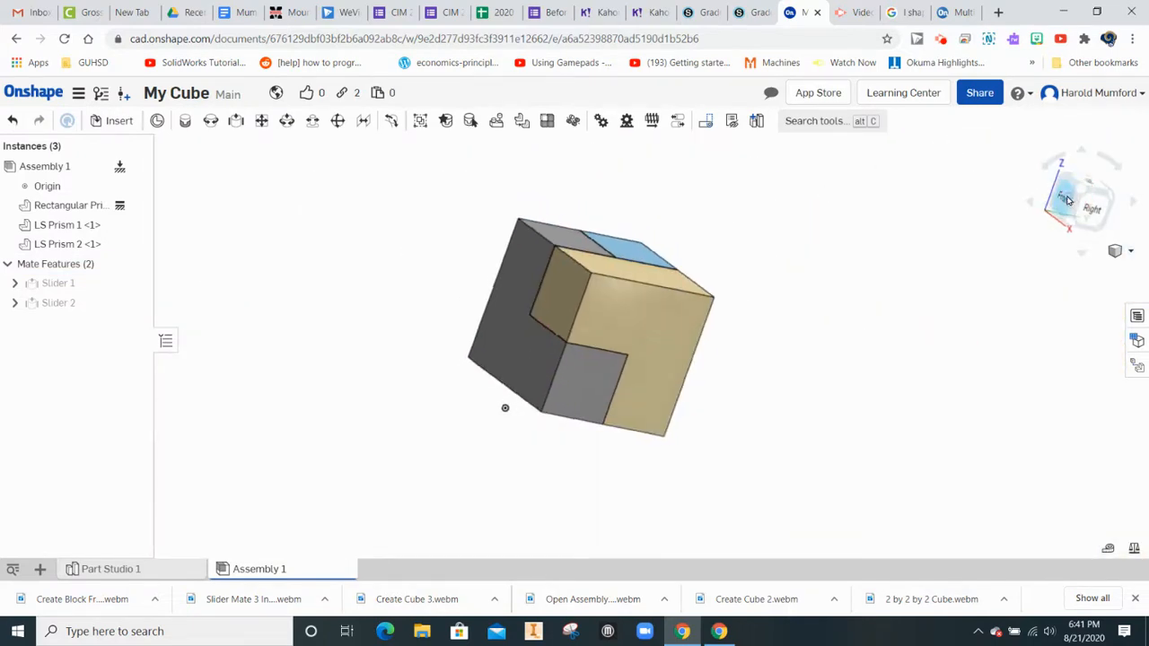
click(1100, 190)
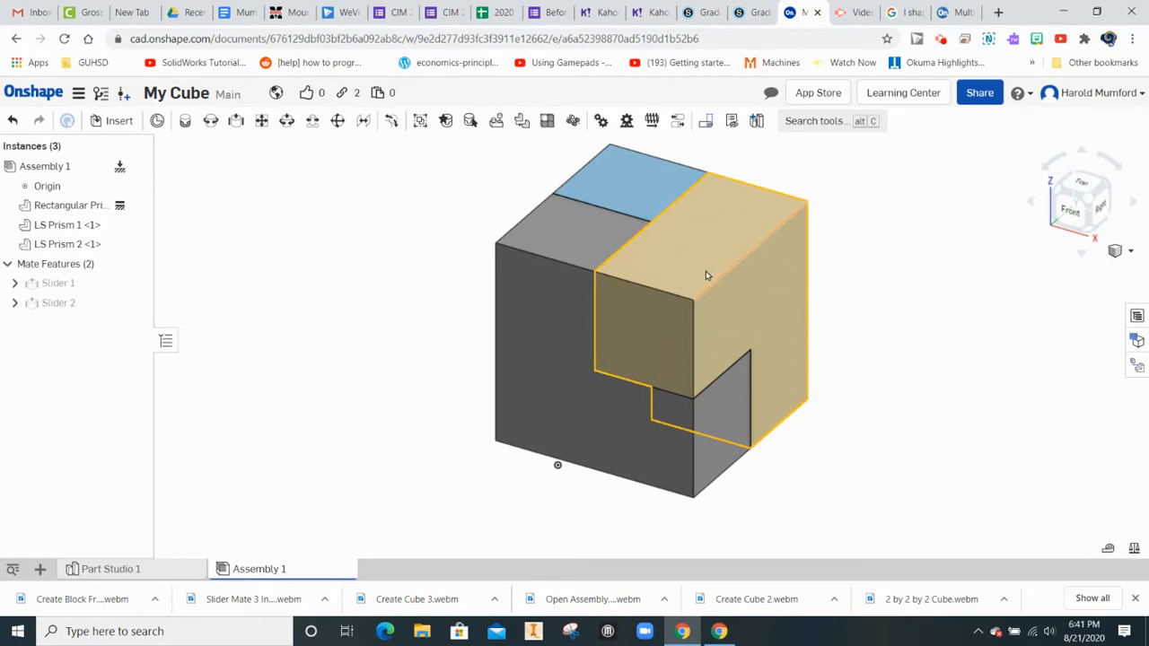
drag(715, 270, 631, 230)
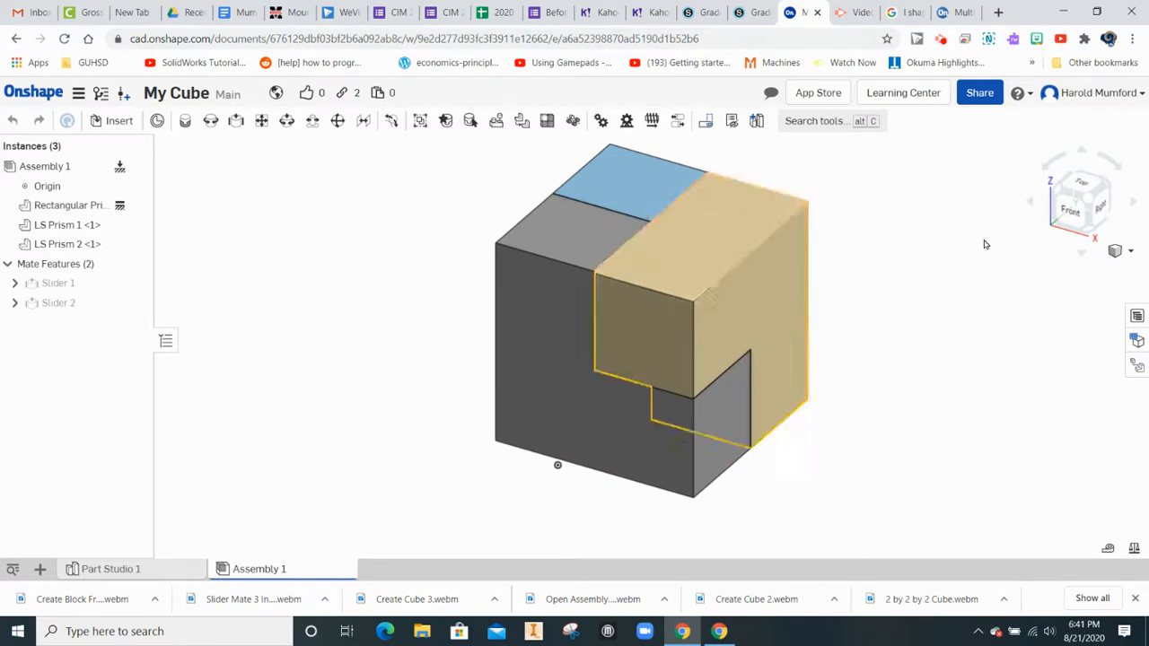